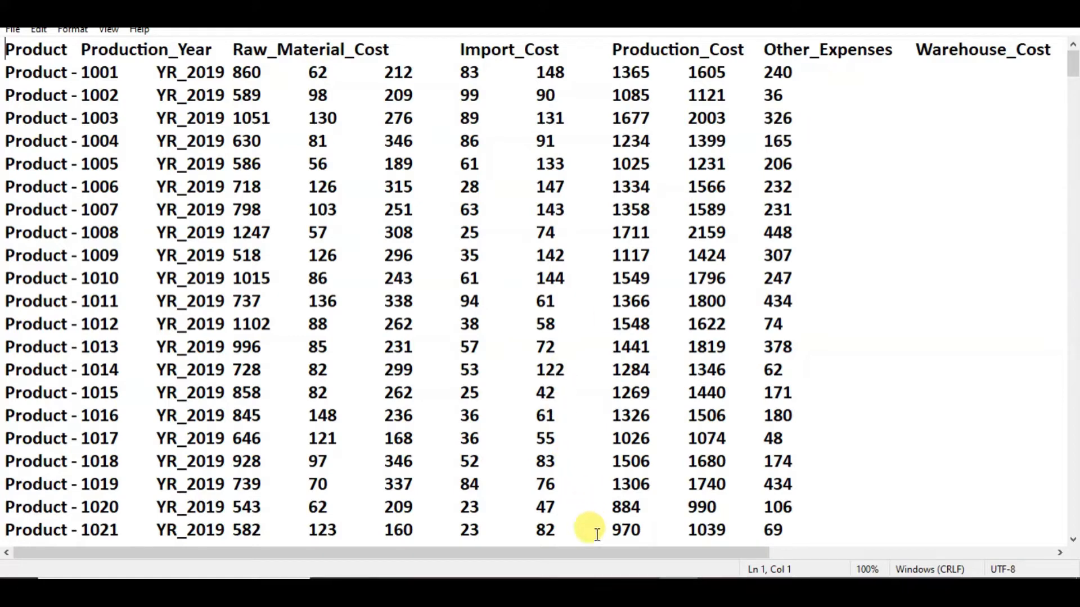
# Examine the product rows and cost columns in the text file, and put the file's window away.
pyautogui.moveTo(596, 549); pyautogui.dragTo(521, 563)
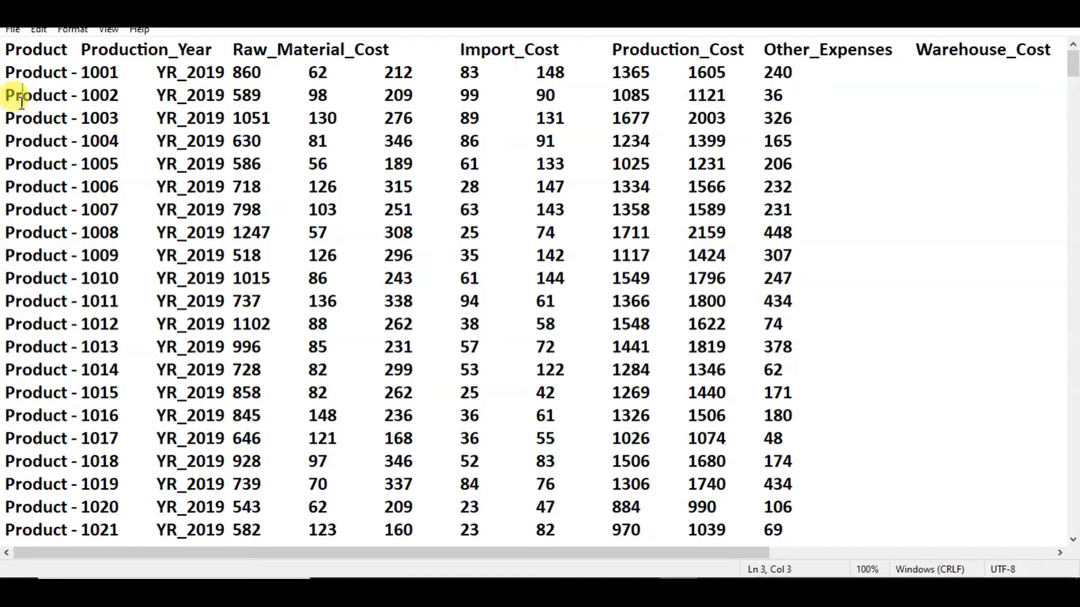
pyautogui.moveTo(19, 98); pyautogui.dragTo(813, 473)
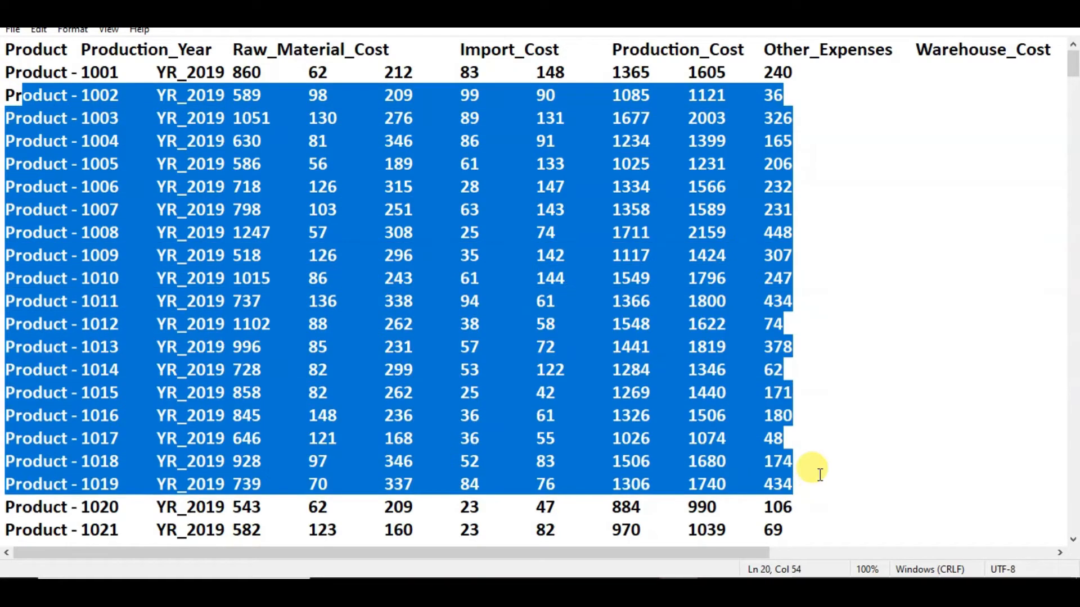
pyautogui.click(859, 229)
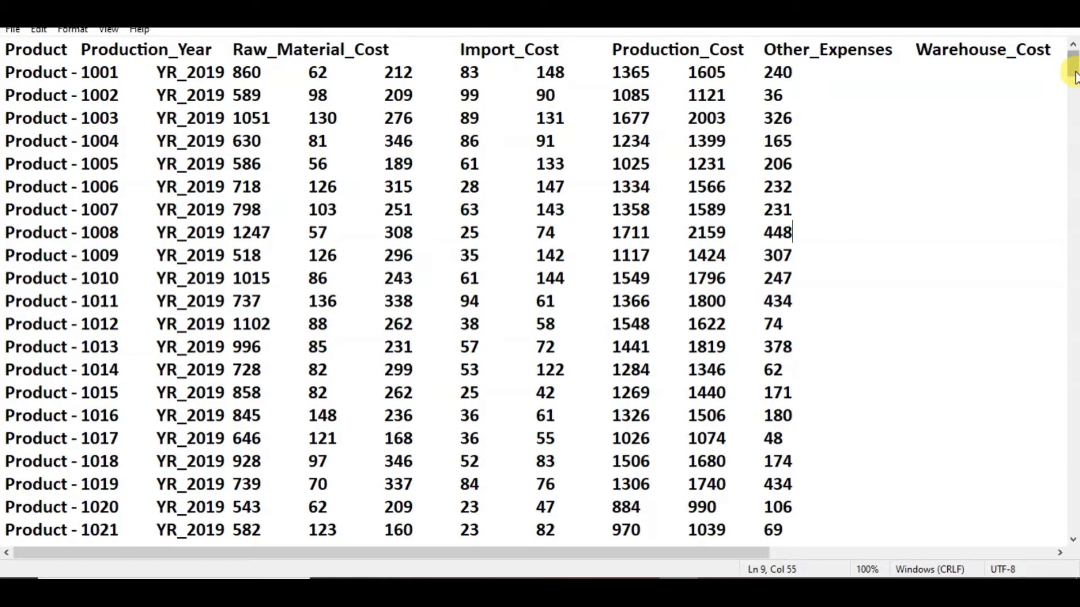
pyautogui.moveTo(1073, 70)
pyautogui.mouseDown()
pyautogui.moveTo(1073, 163)
pyautogui.moveTo(1073, 63)
pyautogui.mouseUp()
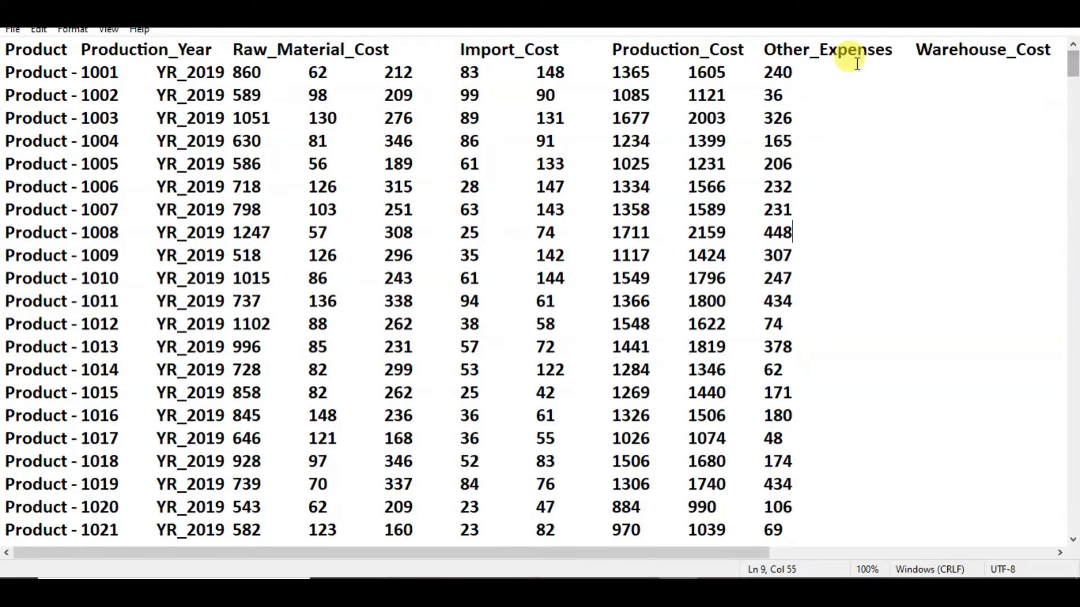
pyautogui.click(1007, 13)
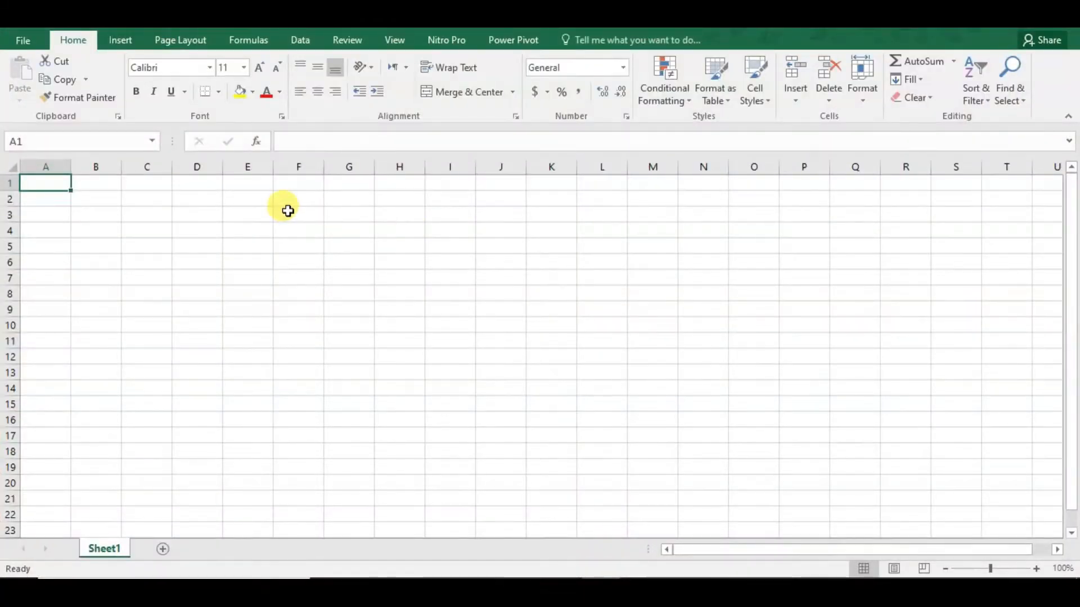
# Start importing the text file financial_yr2019 from the Desktop as external data, with Delimited as the original data type.
pyautogui.click(307, 45)
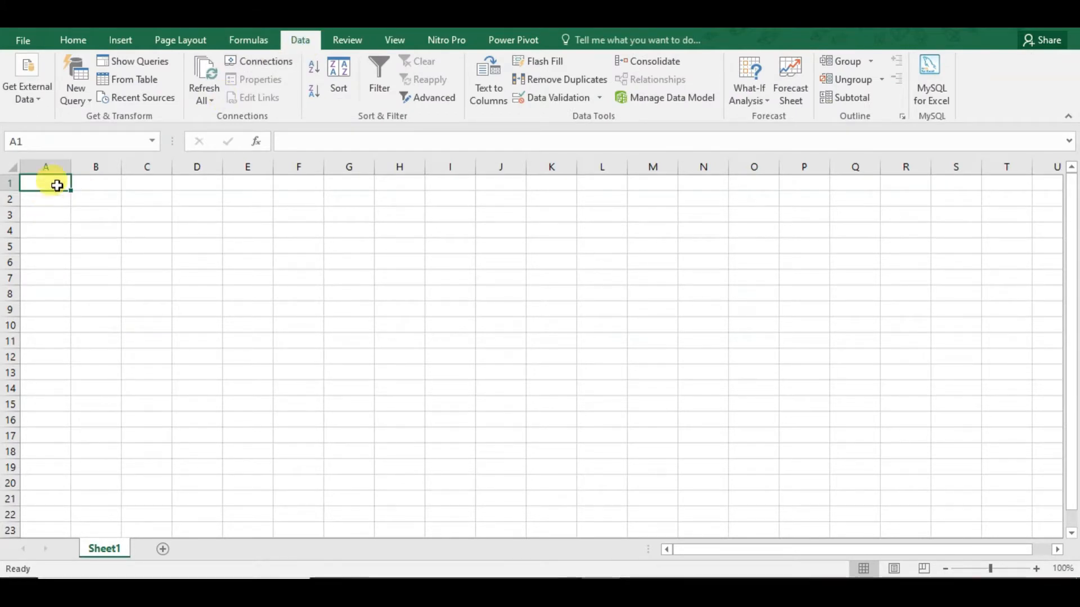
pyautogui.click(42, 112)
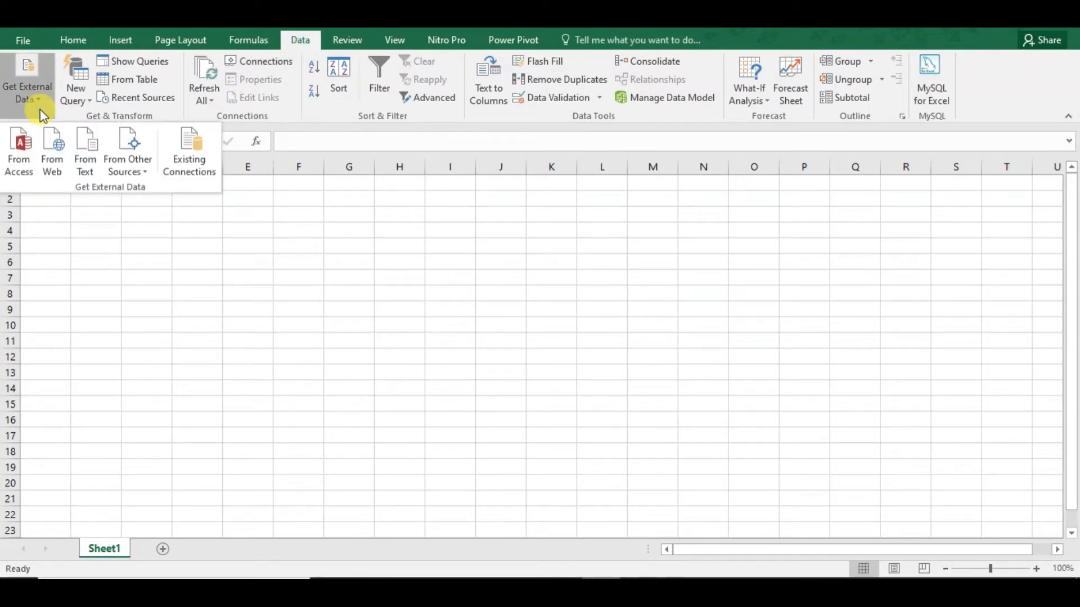
pyautogui.click(96, 175)
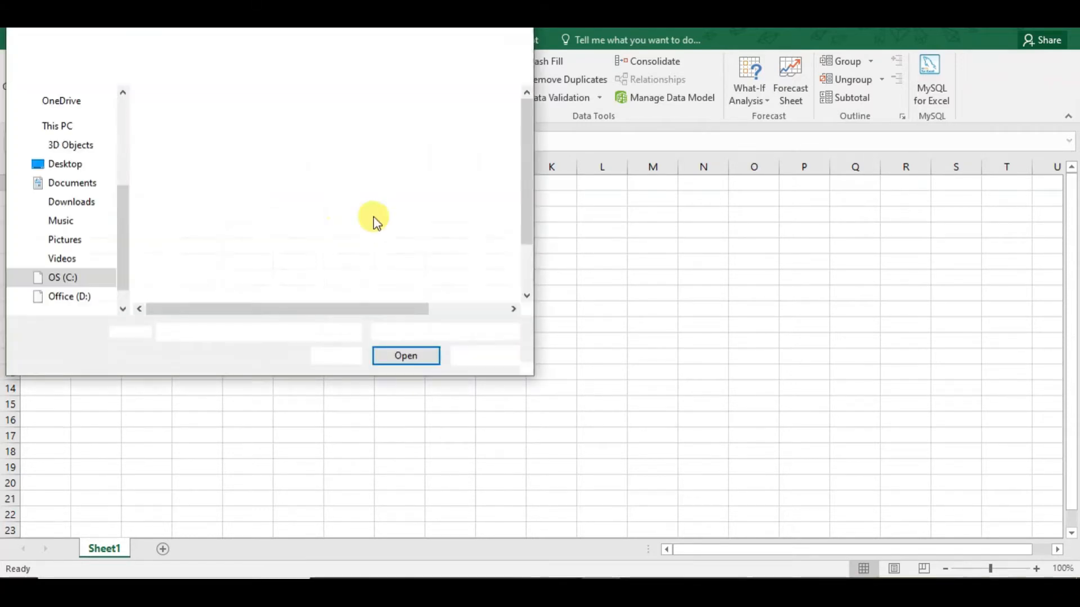
pyautogui.moveTo(223, 17); pyautogui.dragTo(390, 136)
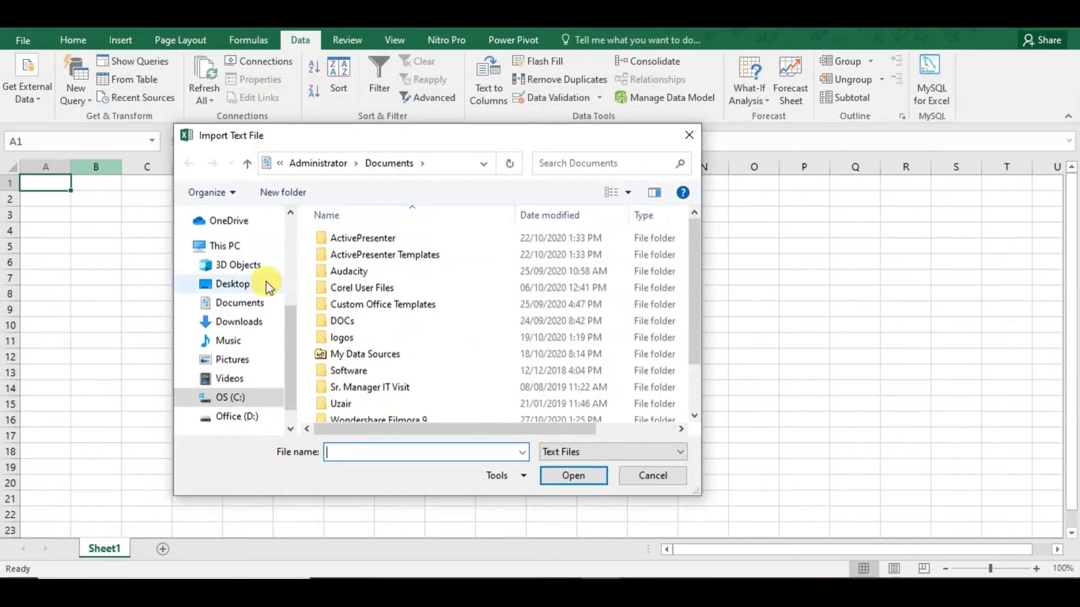
pyautogui.click(231, 286)
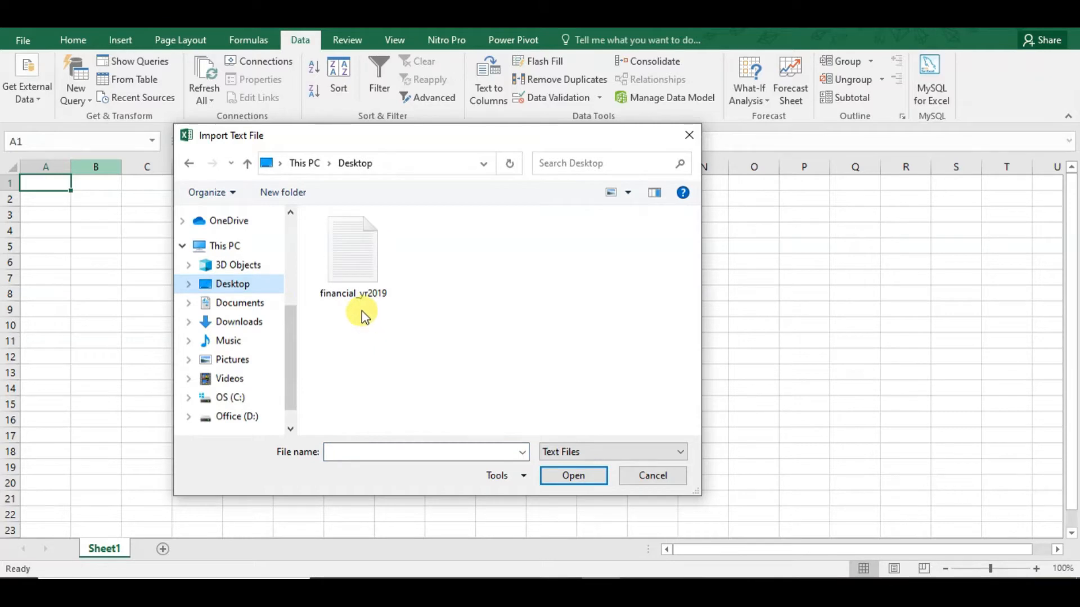
pyautogui.click(360, 294)
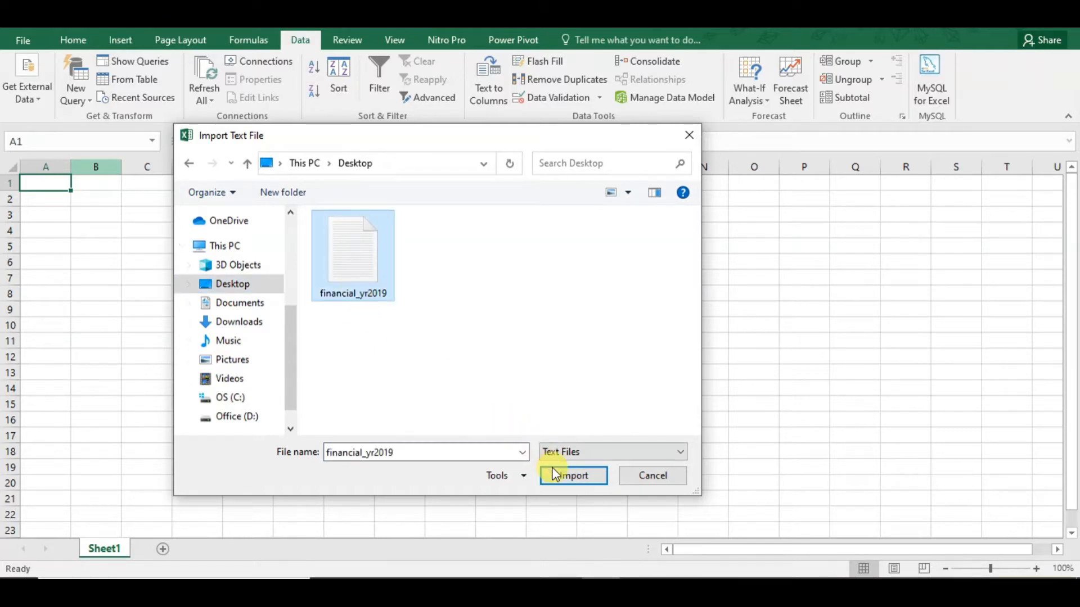
pyautogui.click(573, 476)
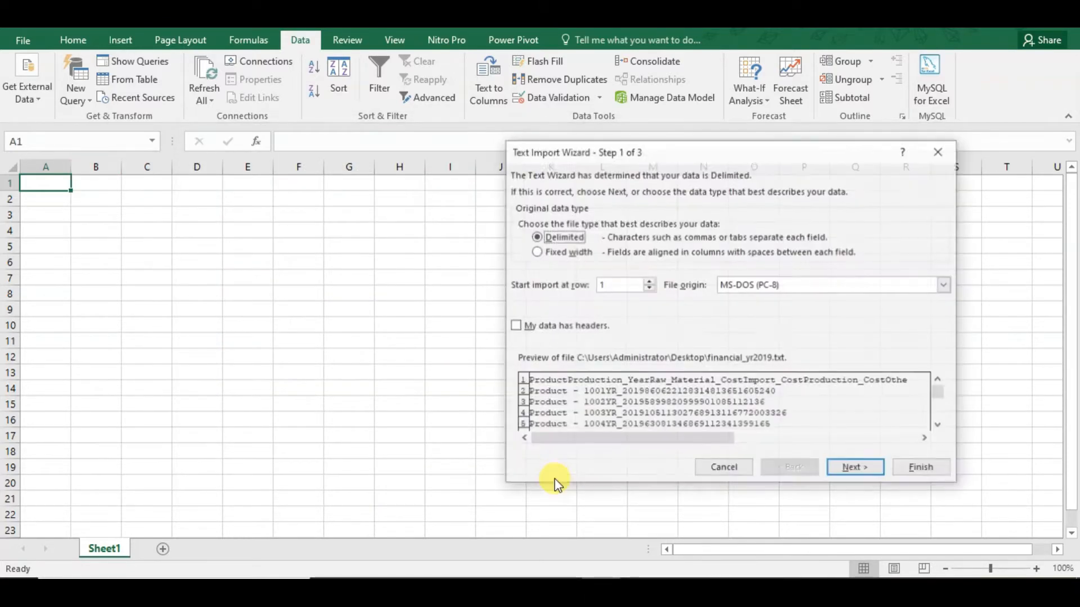
pyautogui.moveTo(777, 152); pyautogui.dragTo(595, 150)
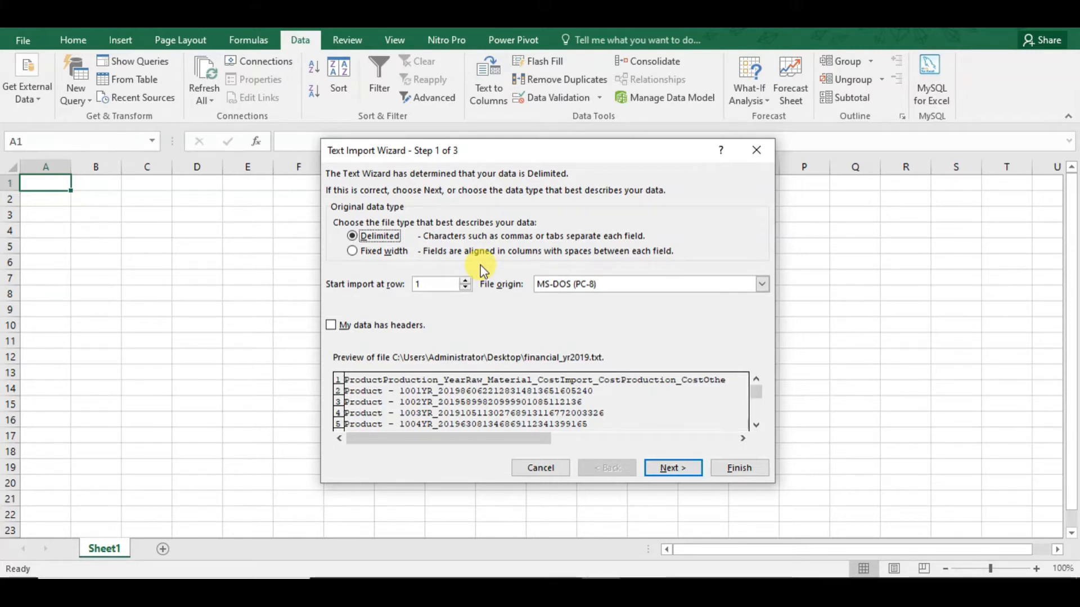
pyautogui.click(695, 471)
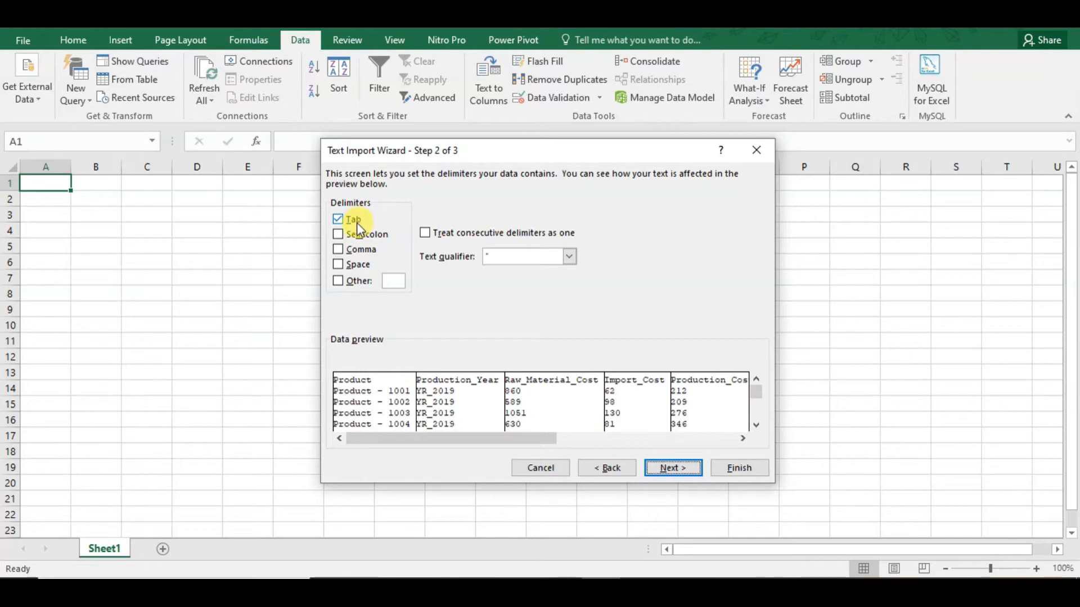
# Try Semicolon, Comma and Space as delimiters in the import preview and restore Tab as the only delimiter.
pyautogui.click(337, 220)
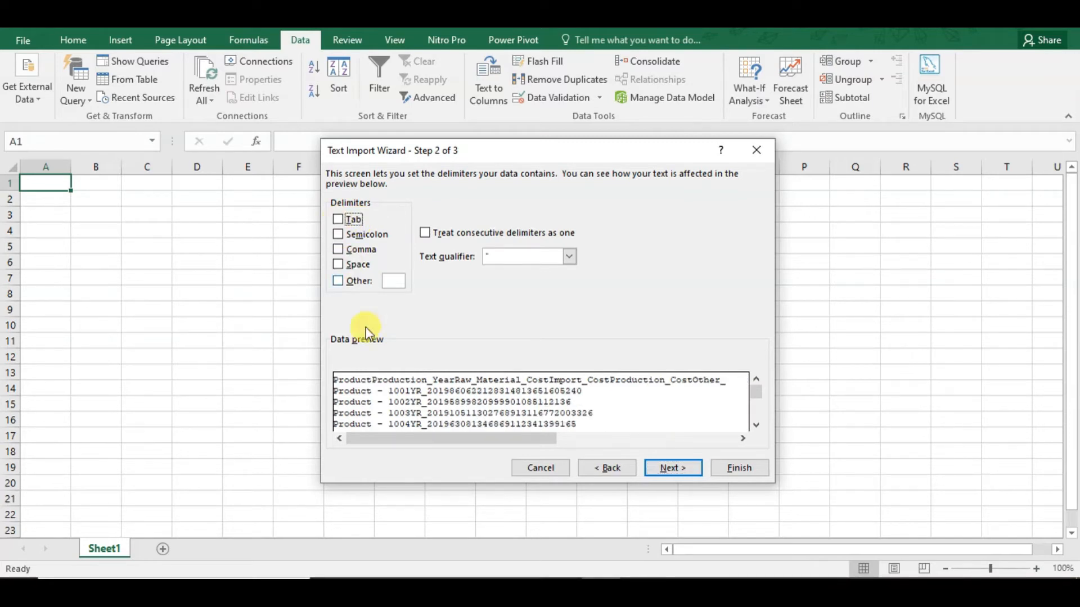
pyautogui.moveTo(395, 440); pyautogui.dragTo(418, 436)
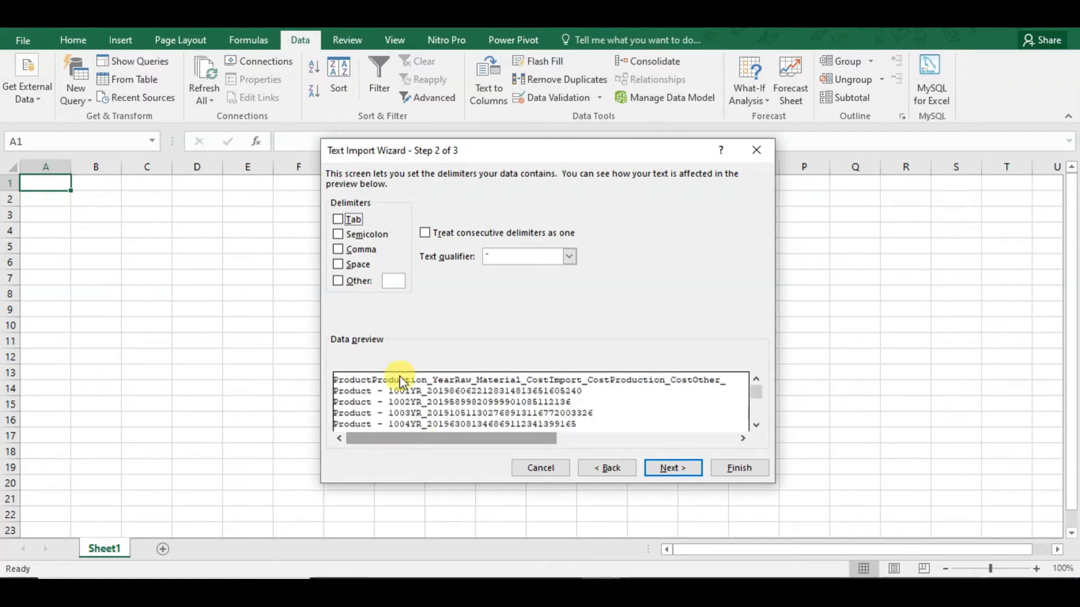
pyautogui.click(338, 234)
pyautogui.click(338, 249)
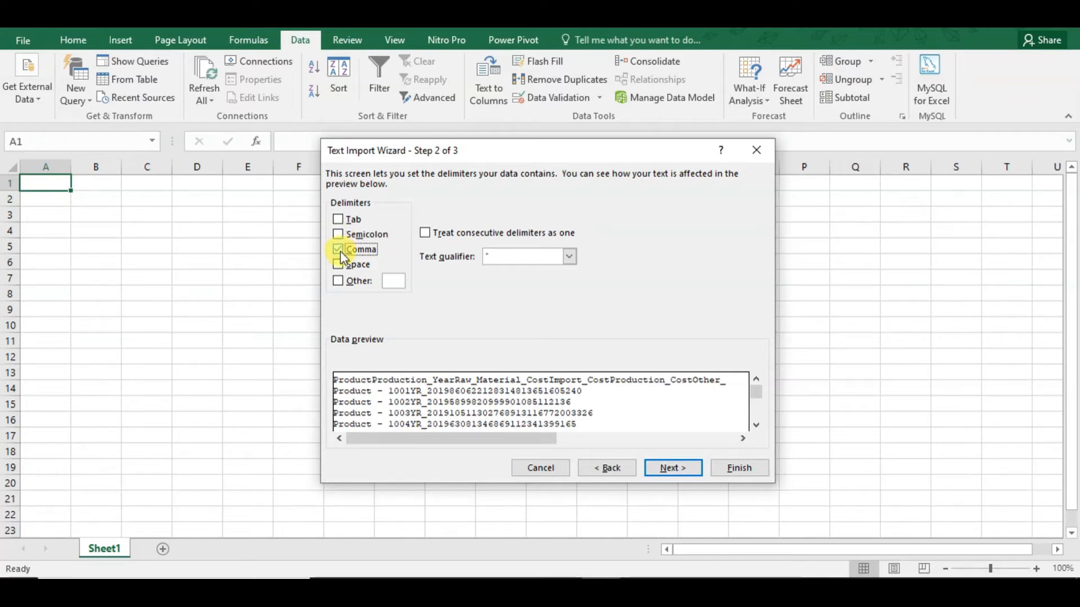
pyautogui.click(338, 265)
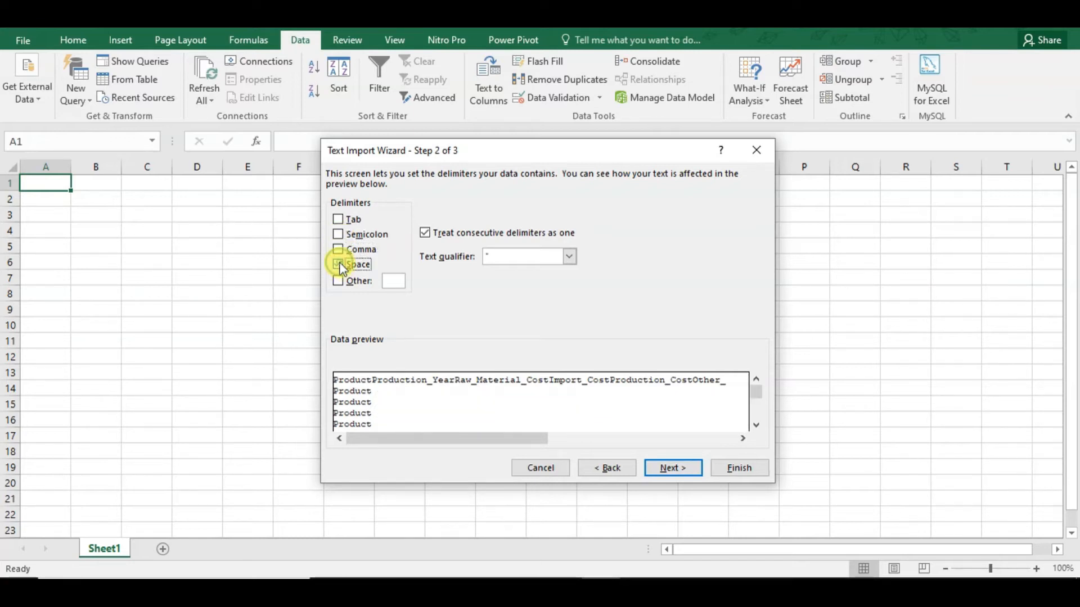
pyautogui.click(339, 265)
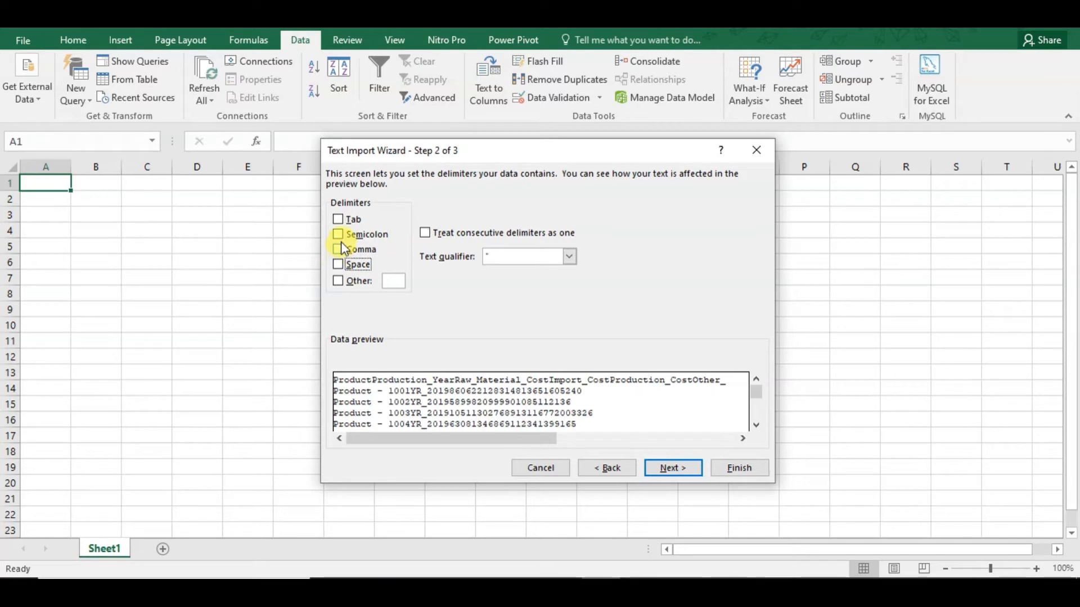
pyautogui.click(338, 220)
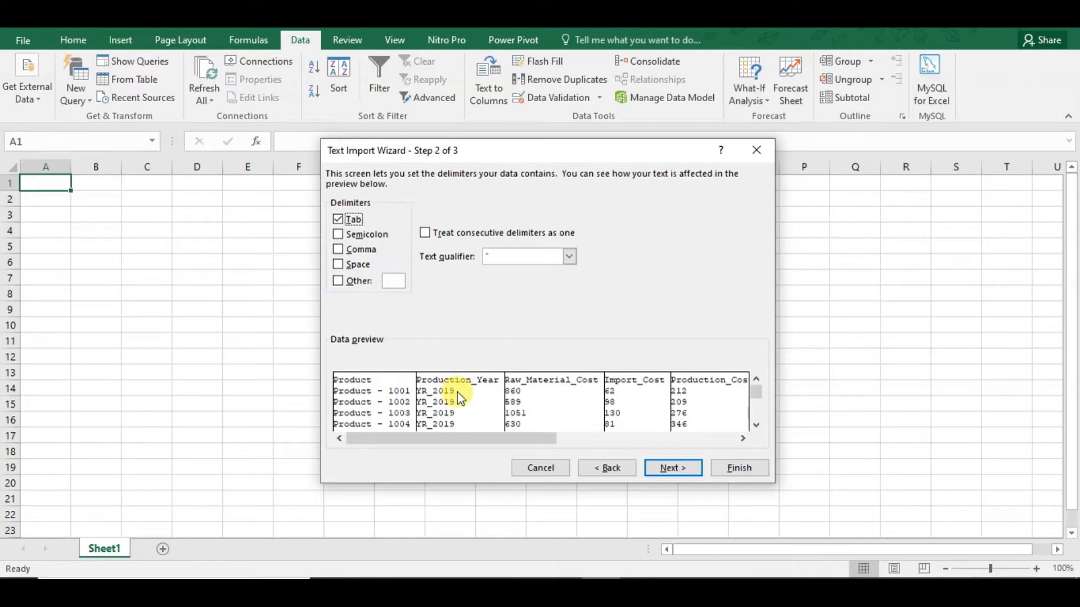
# Finish the text import with the General format for the columns, placing the data at $A$1 of the existing worksheet.
pyautogui.moveTo(501, 433); pyautogui.dragTo(713, 441)
pyautogui.click(694, 460)
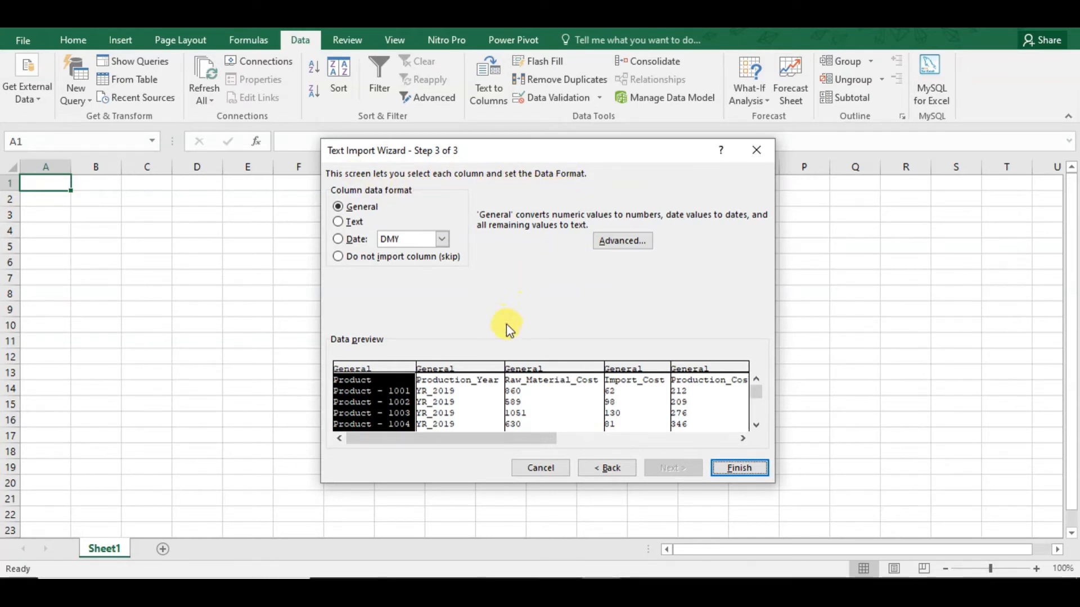
pyautogui.click(463, 372)
pyautogui.click(528, 371)
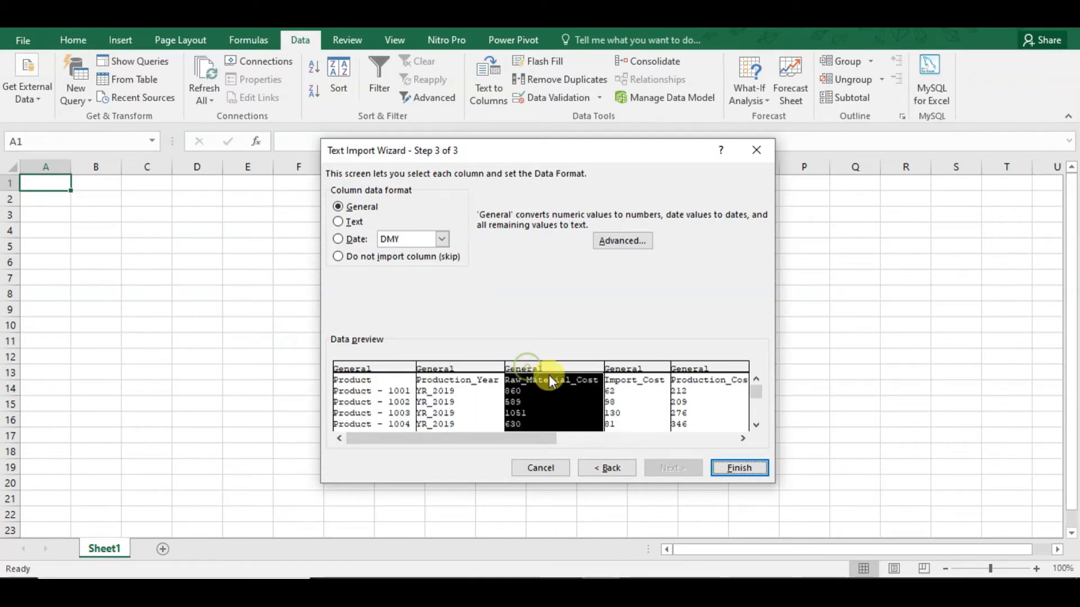
pyautogui.click(621, 366)
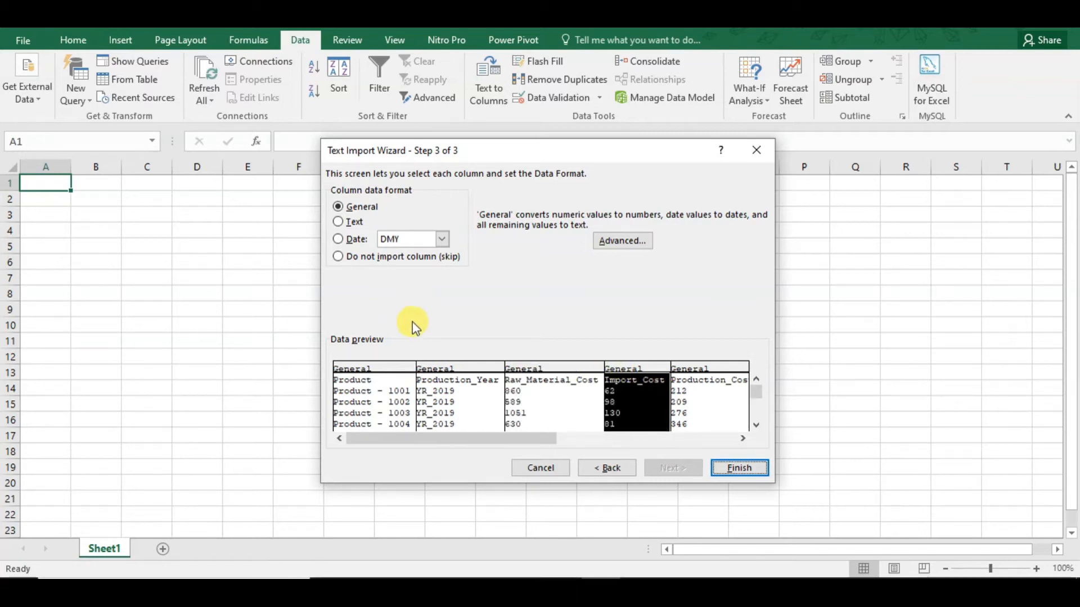
pyautogui.moveTo(495, 437); pyautogui.dragTo(558, 433)
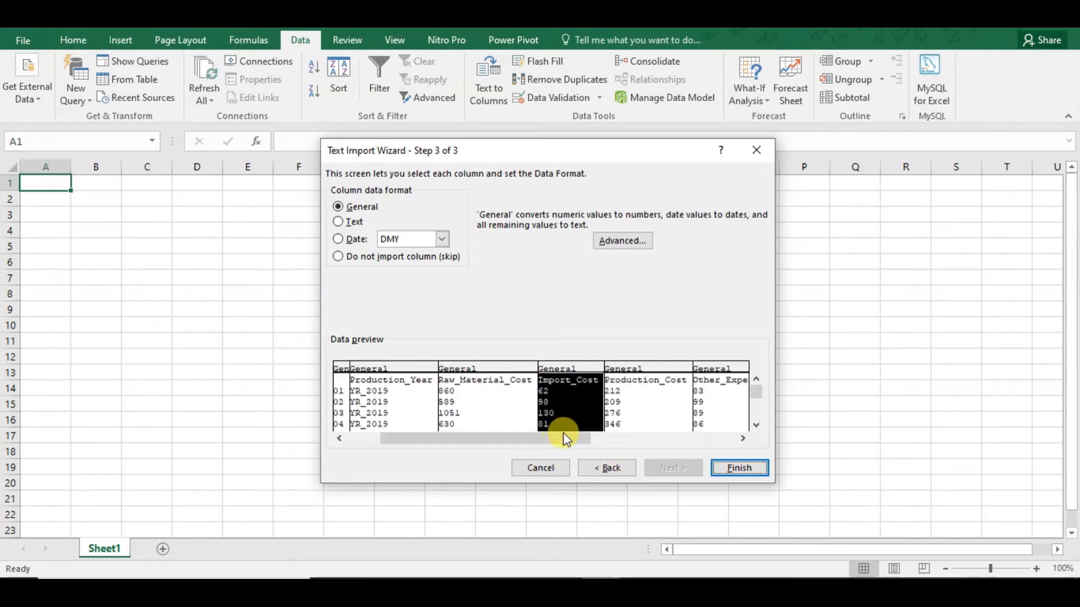
pyautogui.click(722, 475)
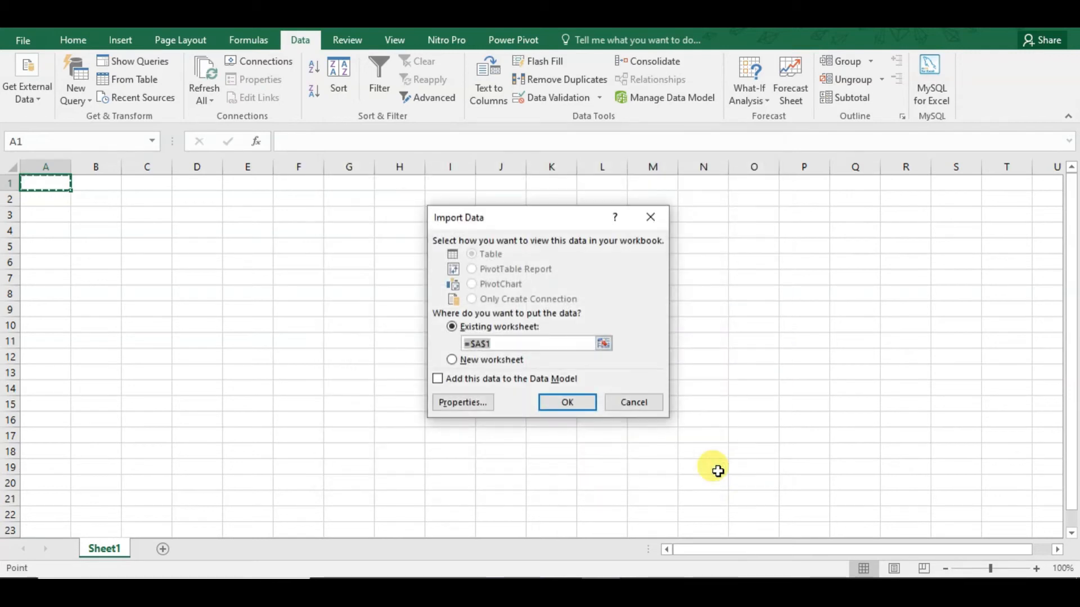
pyautogui.moveTo(491, 218); pyautogui.dragTo(538, 199)
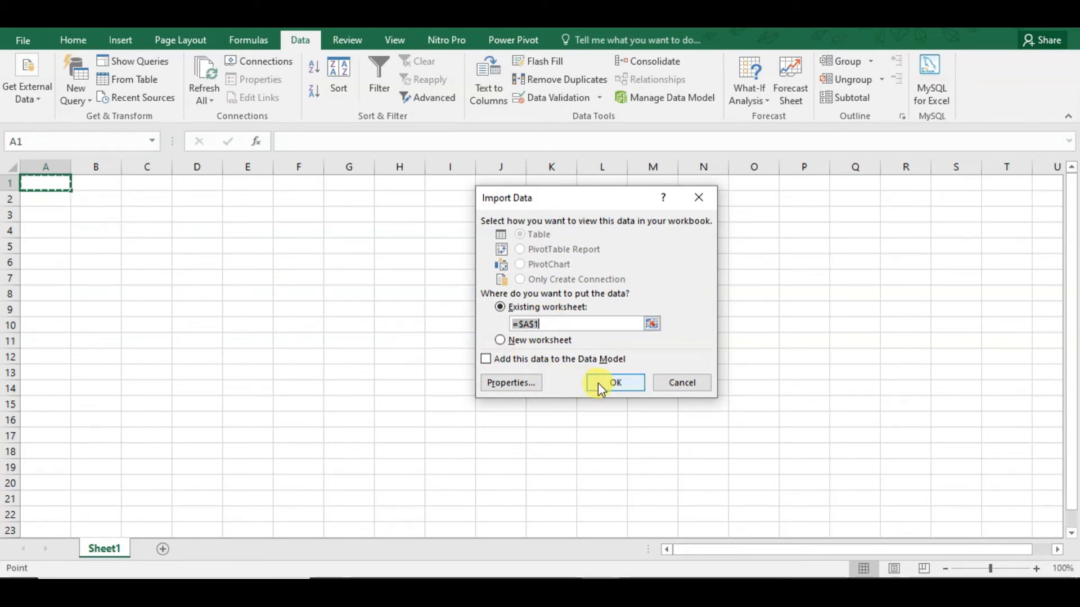
pyautogui.click(615, 383)
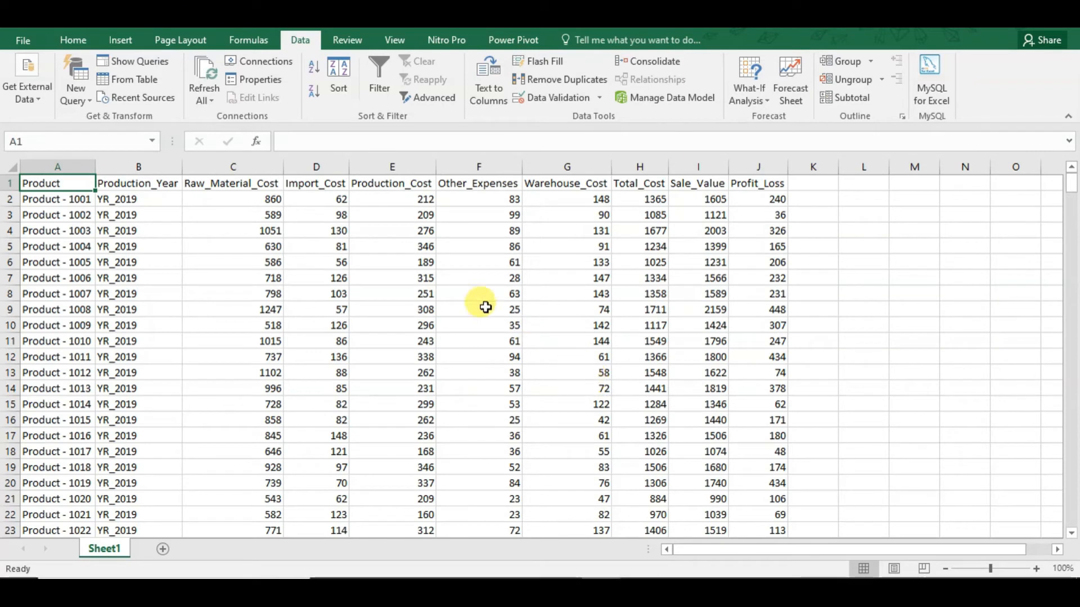
# Examine the imported column headers and the values down the Profit_Loss column.
pyautogui.click(81, 182)
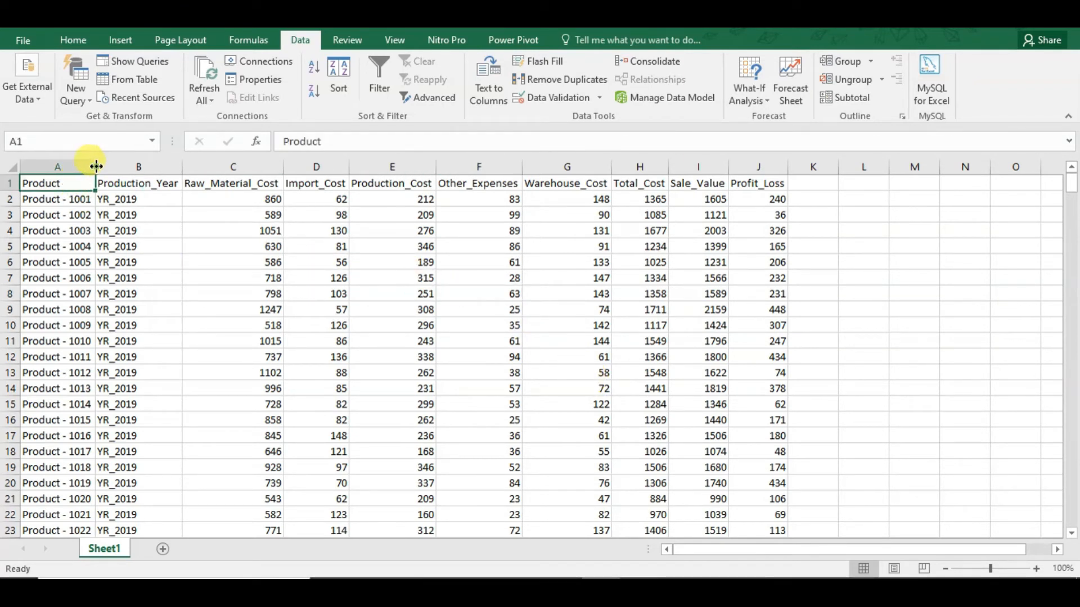
pyautogui.click(191, 181)
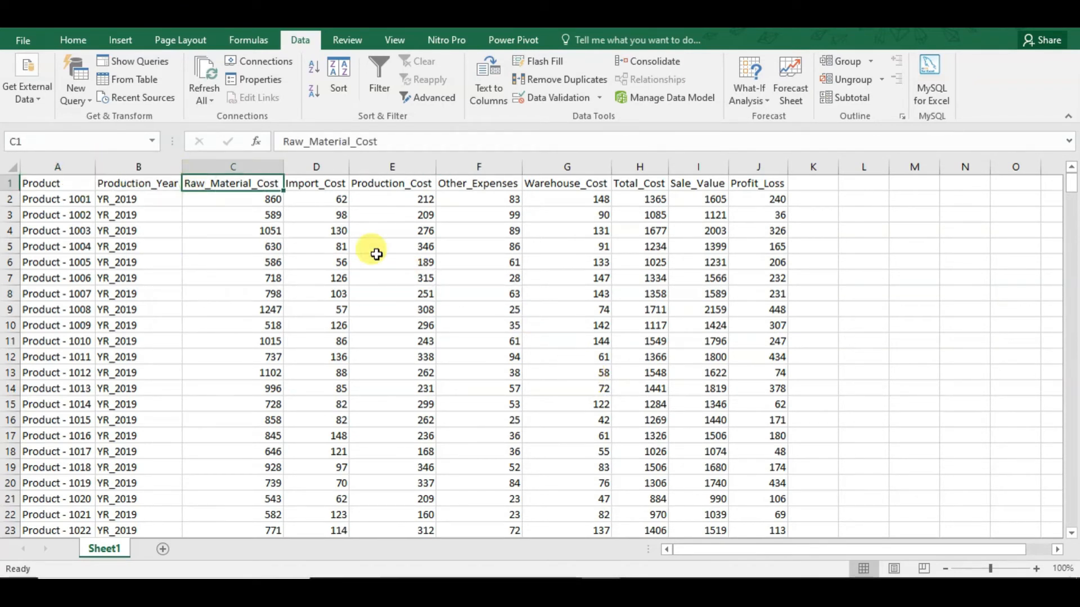
pyautogui.press('Right')
pyautogui.press('Right')
pyautogui.press('Right')
pyautogui.press('Right')
pyautogui.press('Right')
pyautogui.press('Right')
pyautogui.press('Right')
pyautogui.press('Down')
pyautogui.press('Down')
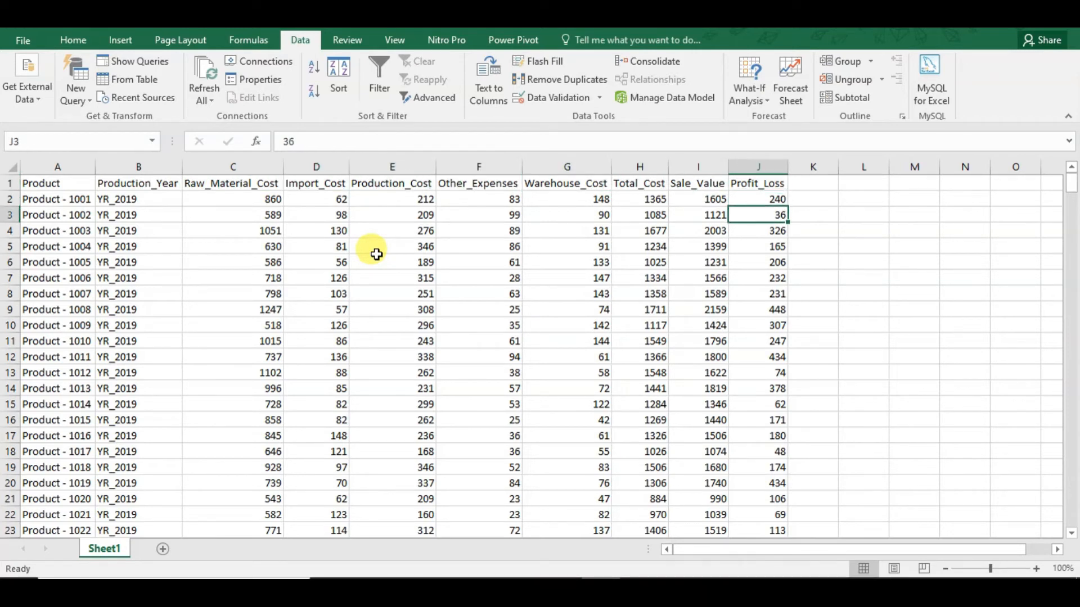
pyautogui.press('Down')
pyautogui.press('Down')
pyautogui.press('Down')
pyautogui.press('Down')
pyautogui.press('Down')
pyautogui.press('Down')
pyautogui.press('Down')
pyautogui.press('Down')
pyautogui.press('Down')
pyautogui.press('Down')
pyautogui.press('Down')
pyautogui.press('Down')
pyautogui.press('Down')
pyautogui.press('Down')
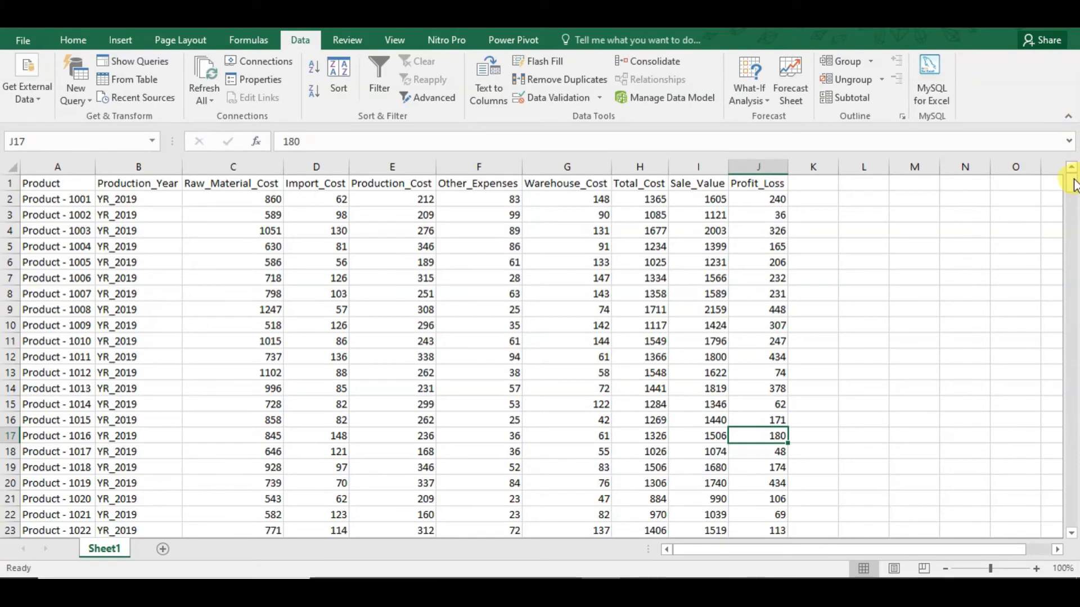
# Check where the imported data ends and return to the Product header in cell A1.
pyautogui.moveTo(1073, 185); pyautogui.dragTo(1041, 509)
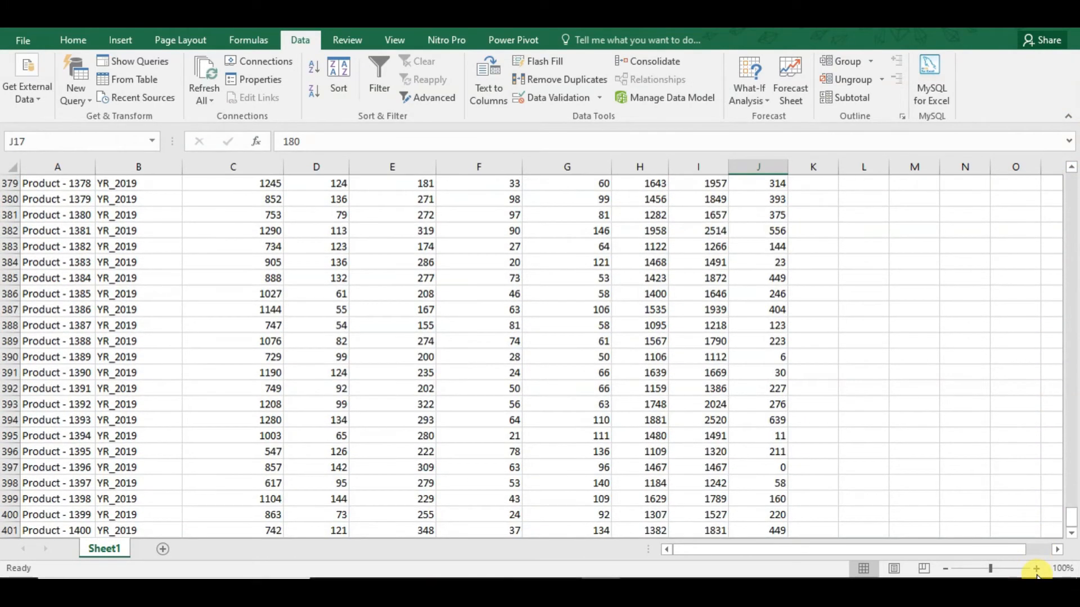
pyautogui.click(119, 481)
pyautogui.press('Down')
pyautogui.press('Down')
pyautogui.press('Down')
pyautogui.press('Down')
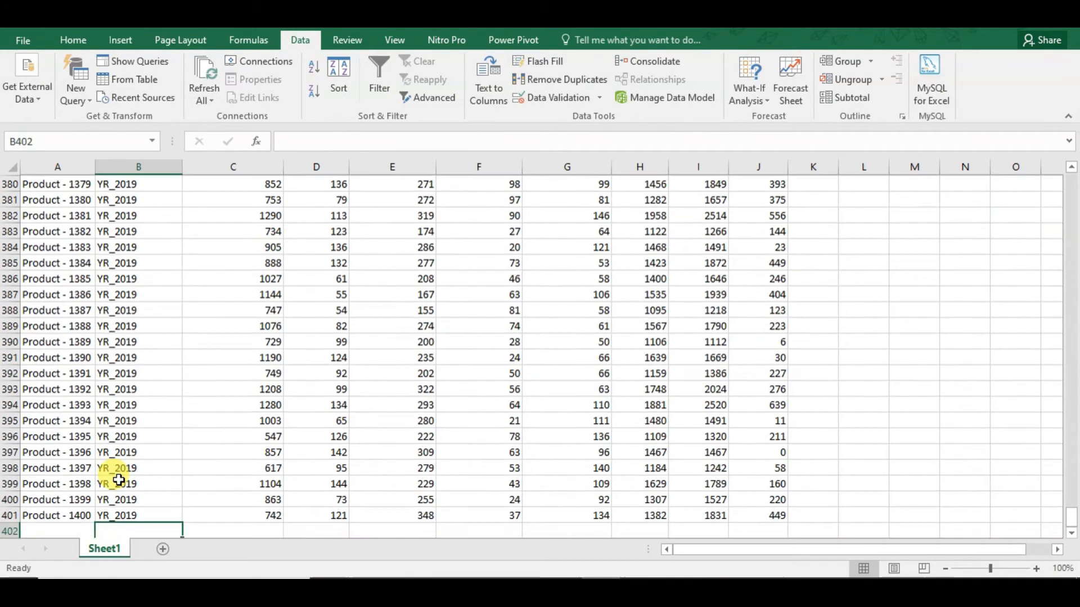
pyautogui.press('Up')
pyautogui.press('Left')
pyautogui.hotkey('ctrl', 'Up')
pyautogui.press('Down')
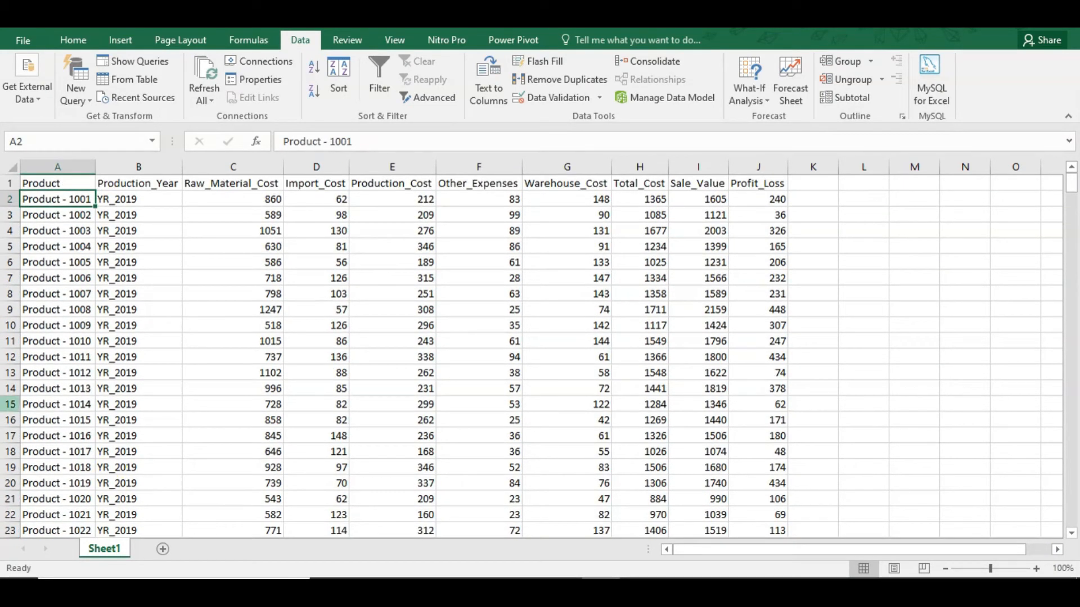
pyautogui.click(80, 181)
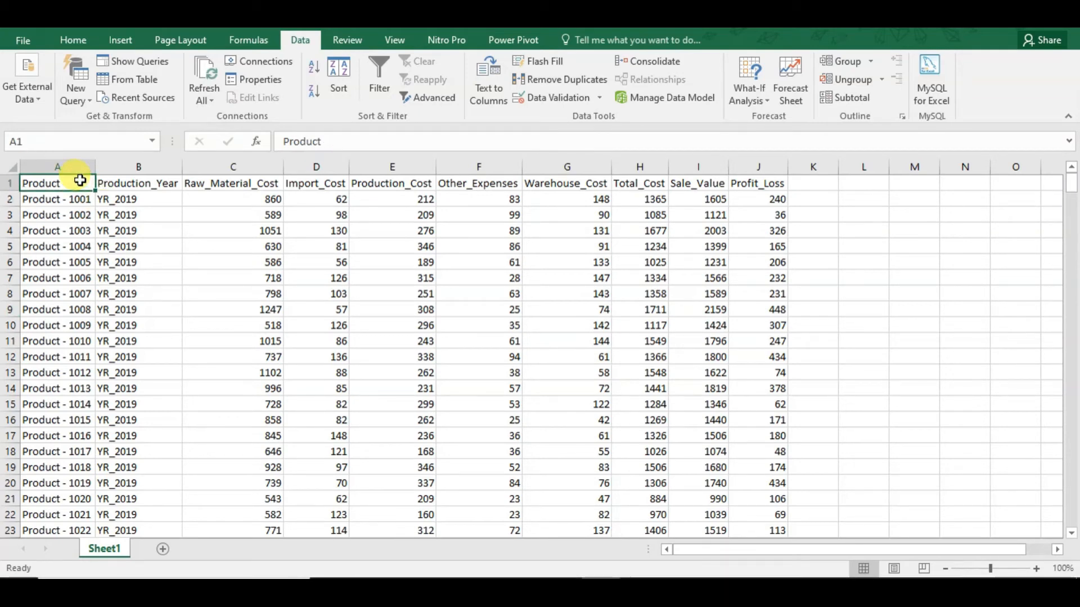
# Create a PivotTable on a new worksheet from the full imported range Sheet1!$A$1:$J$401.
pyautogui.hotkey('ctrl', 'shift', 'Right')
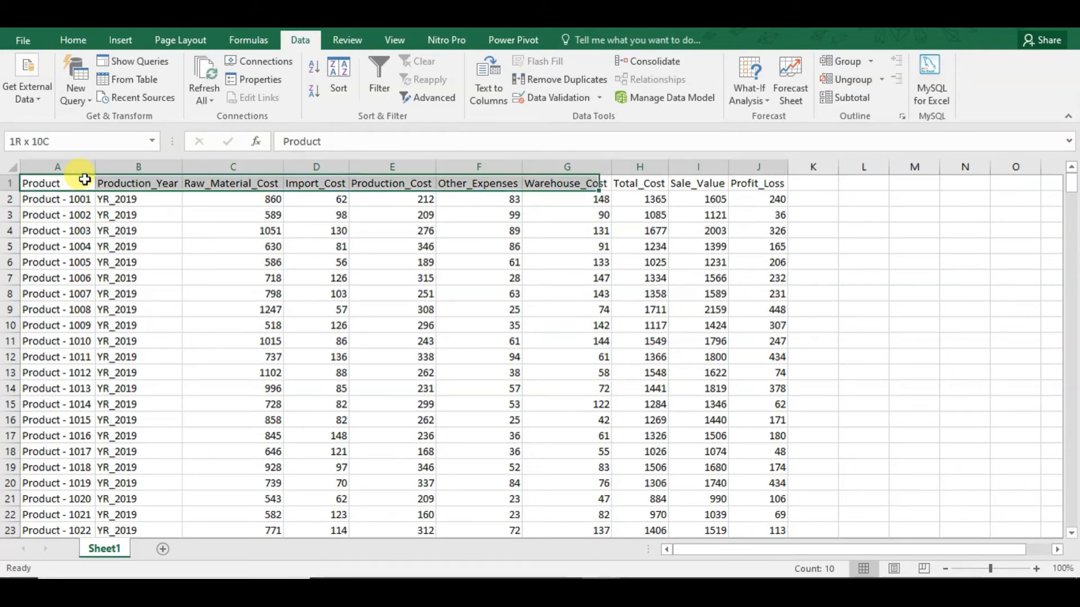
pyautogui.hotkey('ctrl', 'shift', 'Down')
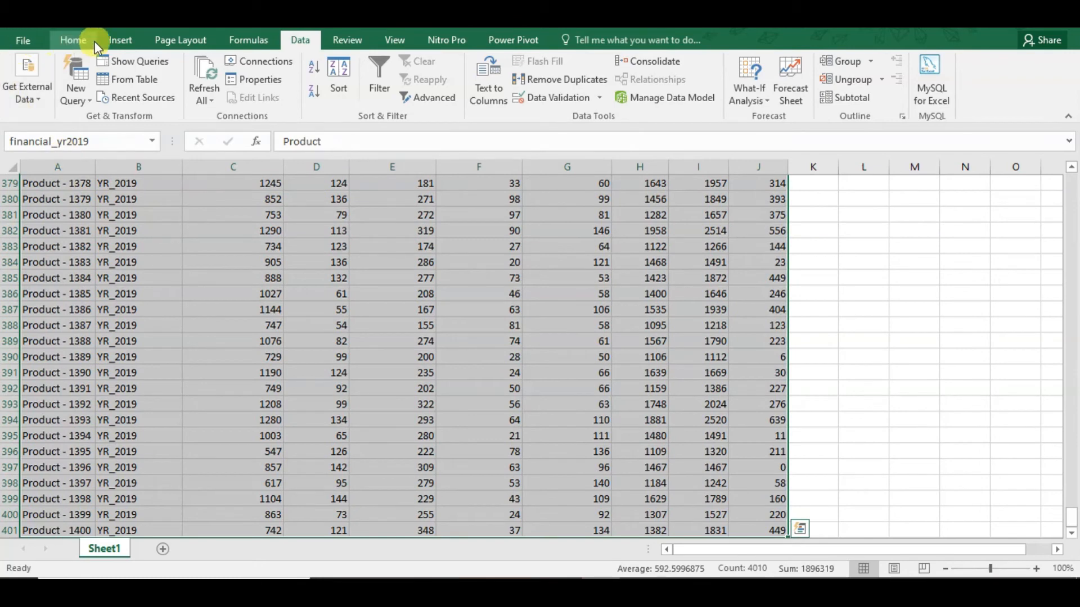
pyautogui.click(121, 41)
pyautogui.click(25, 70)
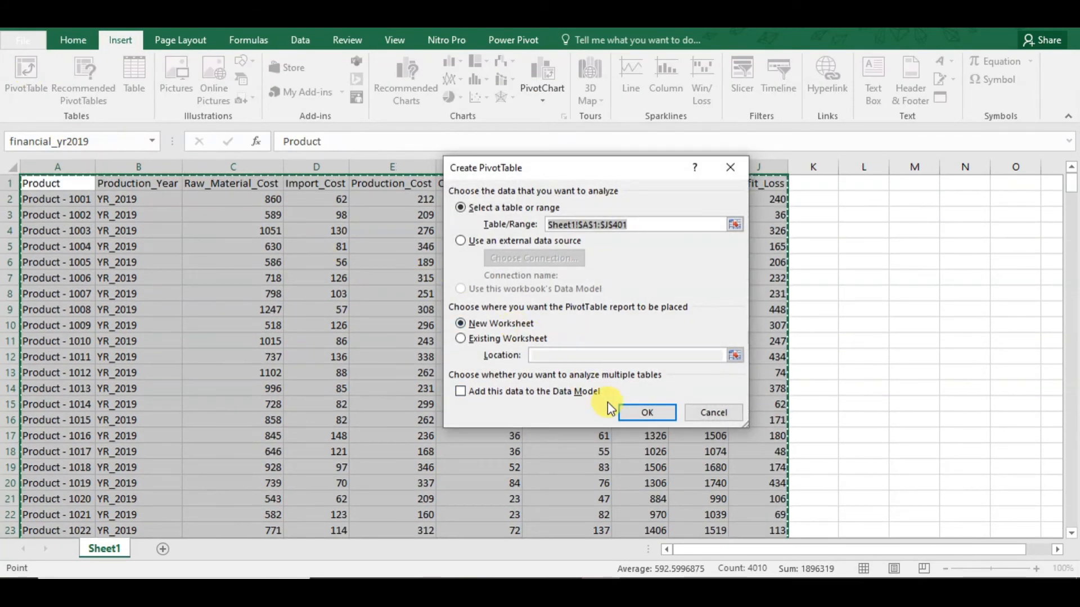
pyautogui.click(623, 414)
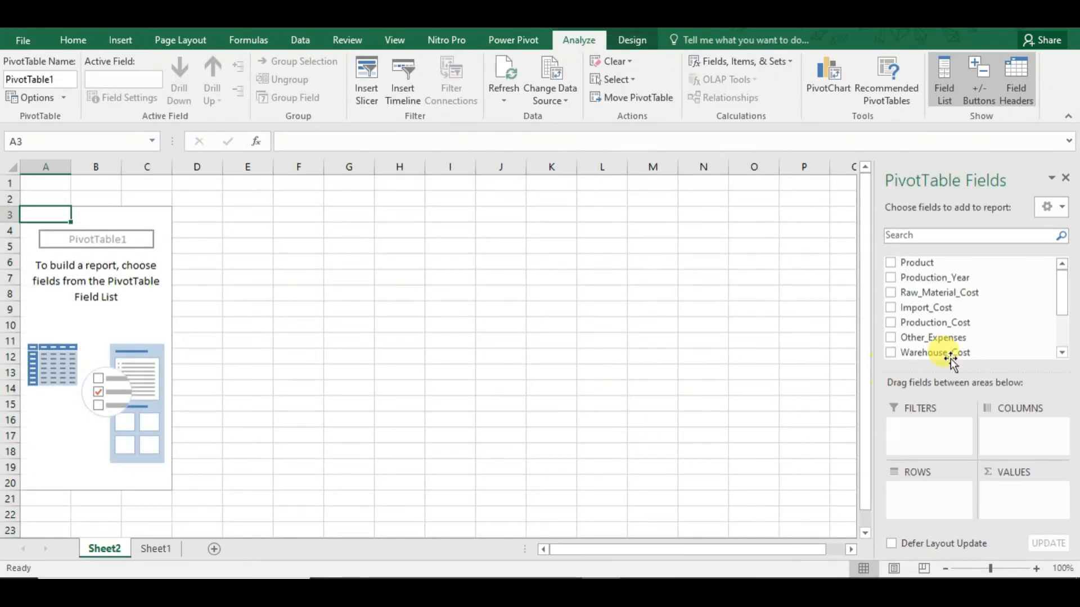
# Add Production_Year as the PivotTable's row field and the sum of Production_Cost as its value field.
pyautogui.moveTo(1066, 308); pyautogui.dragTo(1061, 289)
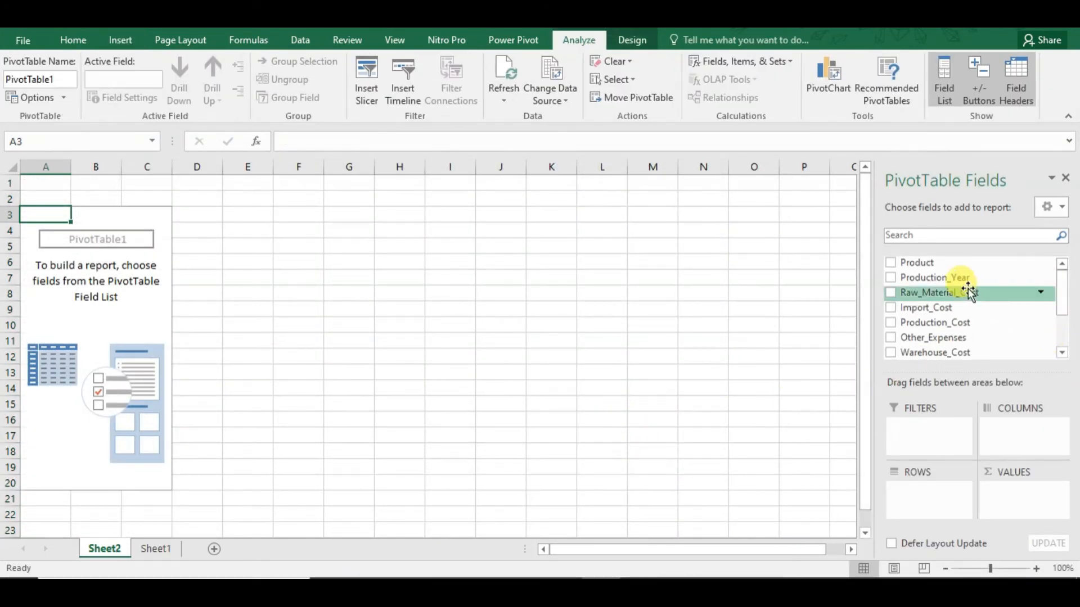
pyautogui.moveTo(959, 278); pyautogui.dragTo(925, 491)
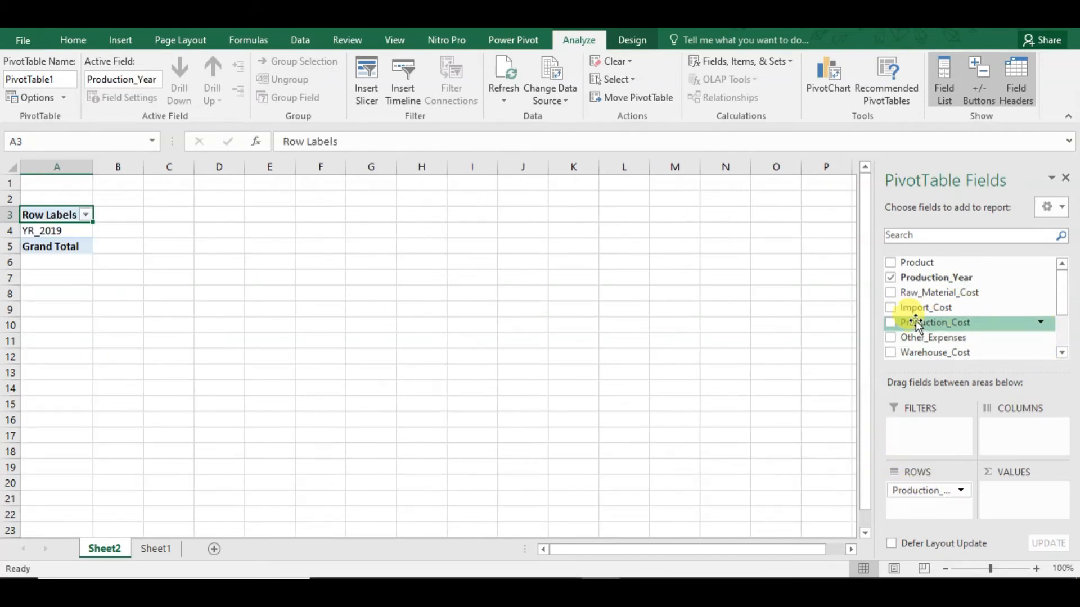
pyautogui.moveTo(911, 322); pyautogui.dragTo(1012, 490)
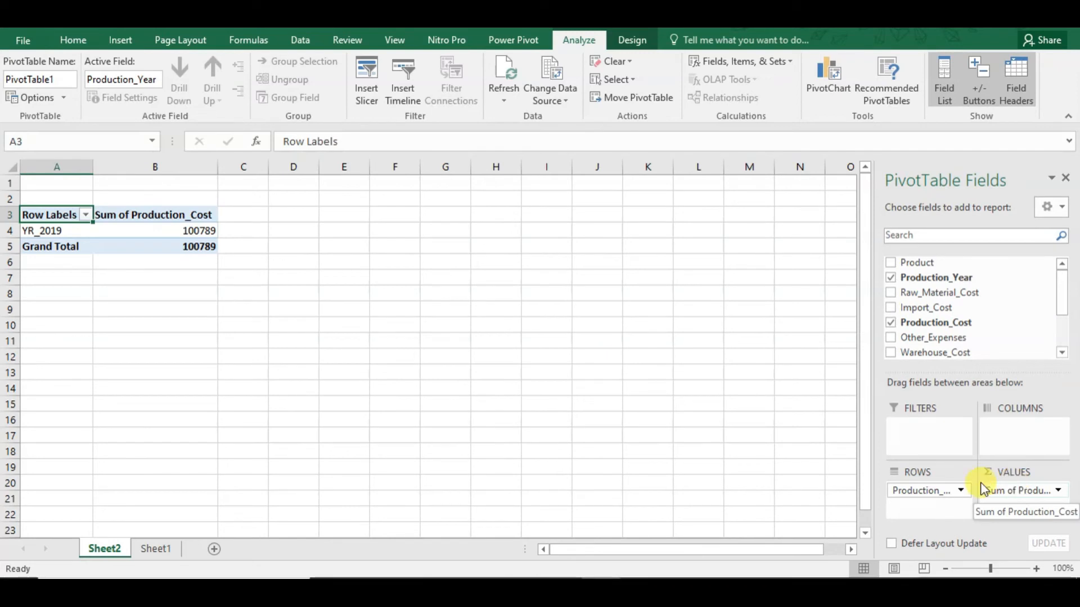
pyautogui.moveTo(190, 243)
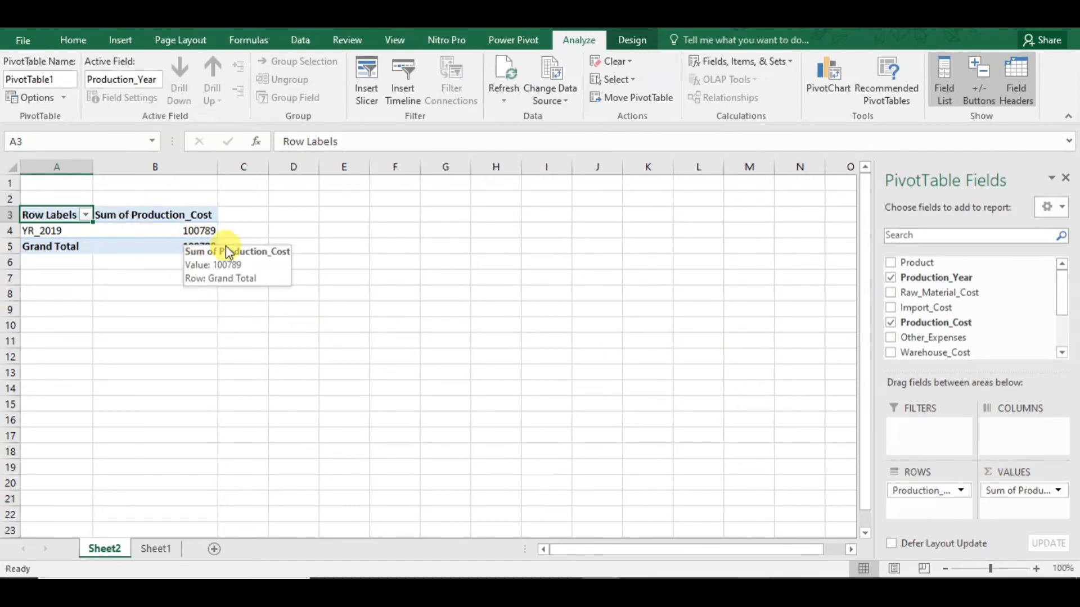
# Add Raw_Material_Cost, Import_Cost, Other_Expenses, Warehouse_Cost, Total_Cost, Sale_Value and Profit_Loss to the PivotTable as summed values.
pyautogui.click(892, 294)
pyautogui.click(889, 307)
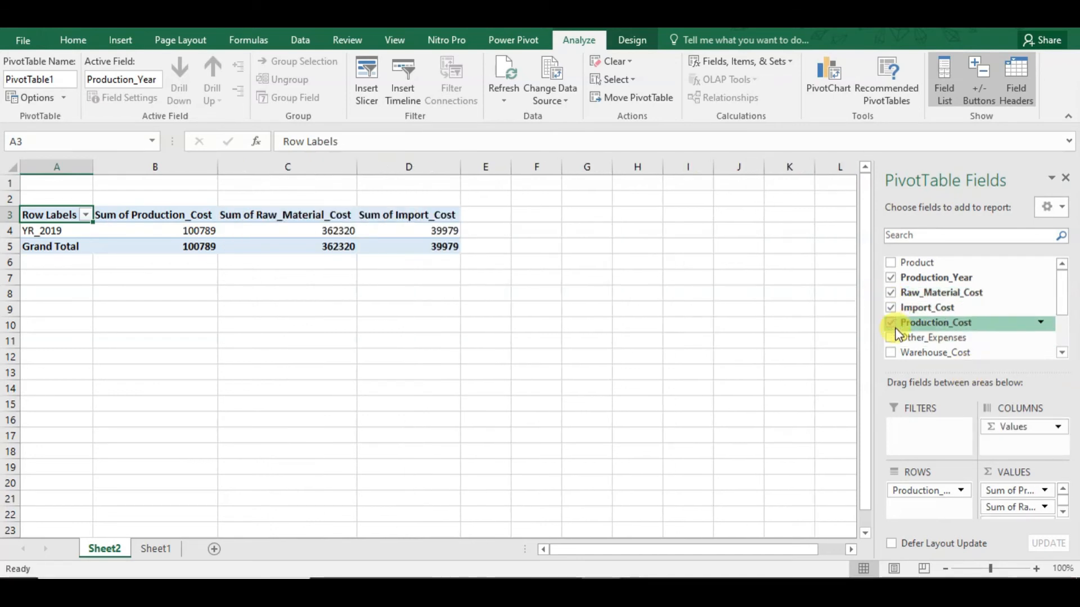
pyautogui.click(890, 338)
pyautogui.click(889, 352)
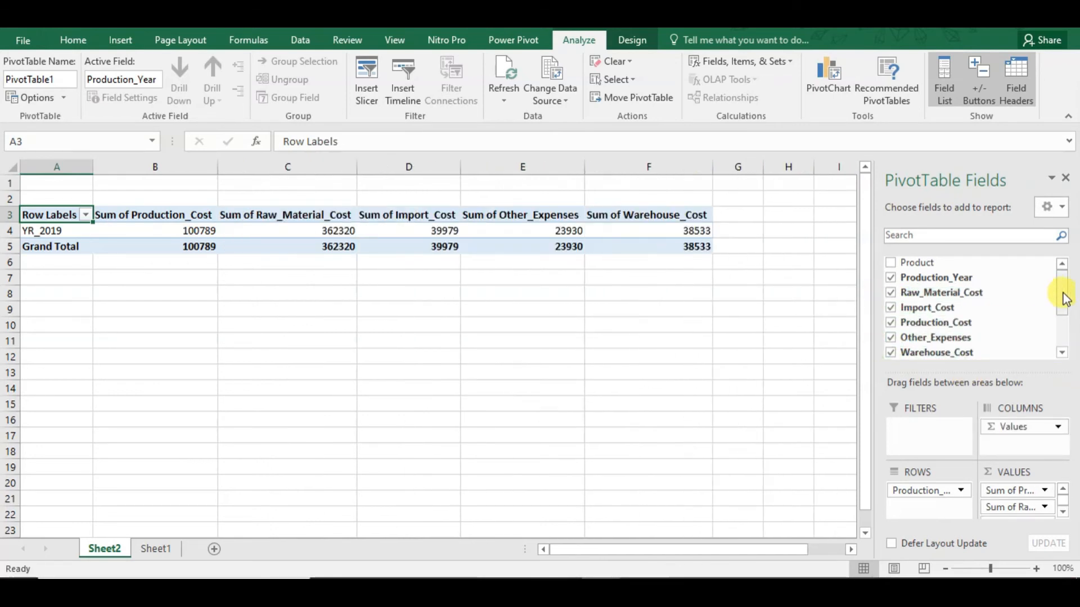
pyautogui.moveTo(1061, 289); pyautogui.dragTo(1063, 321)
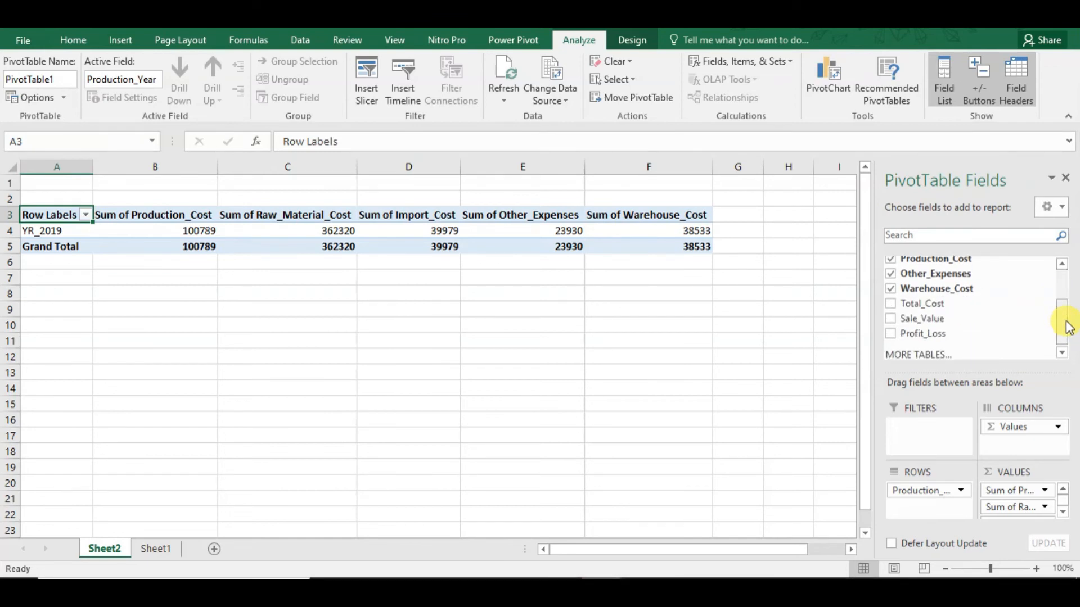
pyautogui.click(890, 304)
pyautogui.click(891, 319)
pyautogui.click(890, 336)
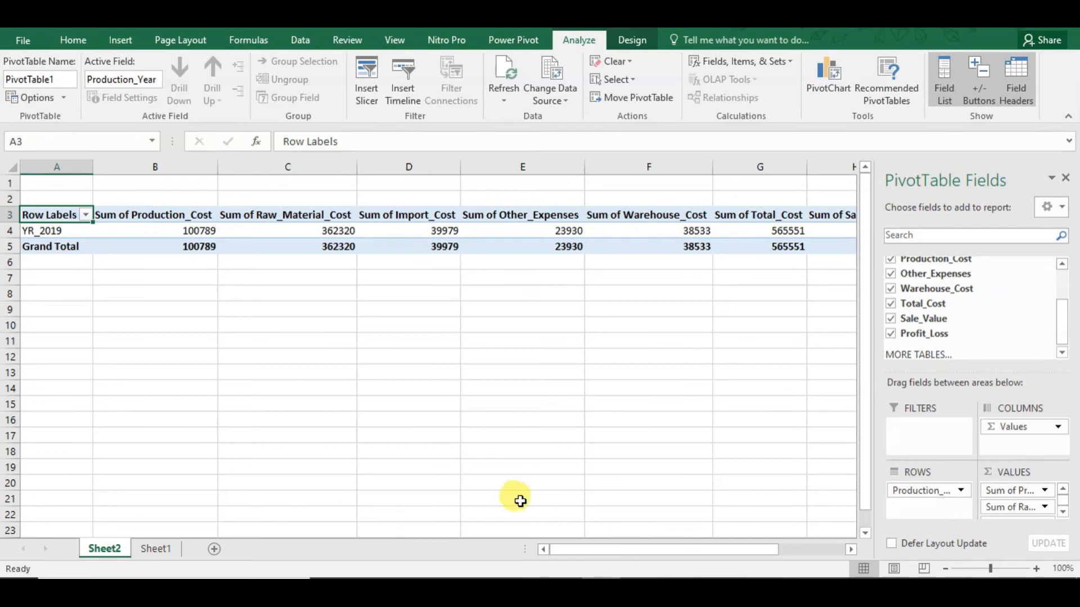
# Copy the whole PivotTable, from the Row Labels header through the Grand Total row, A3:I5.
pyautogui.click(16, 167)
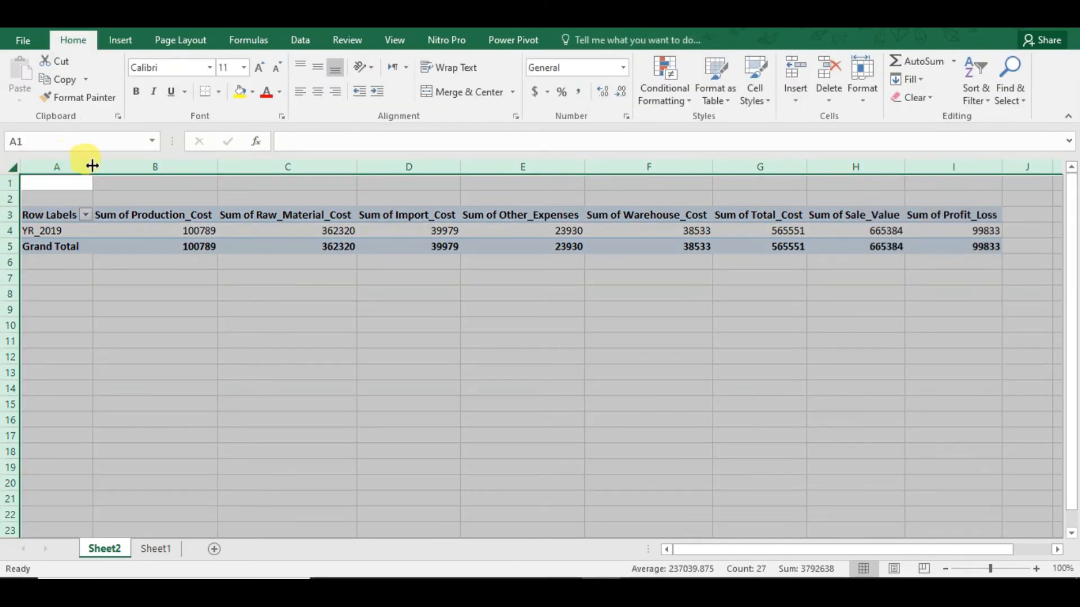
pyautogui.click(223, 229)
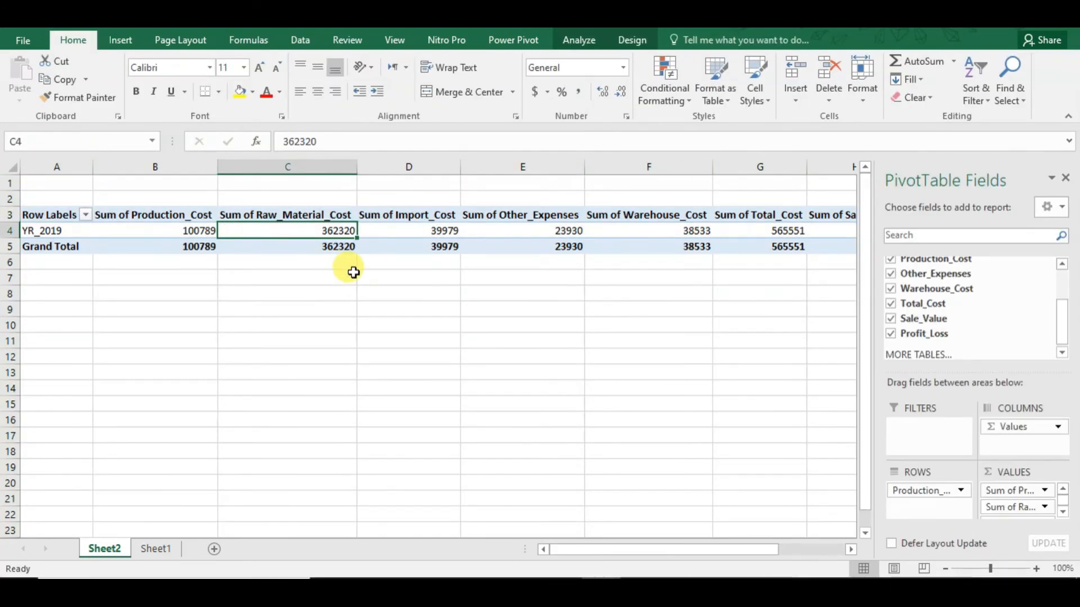
pyautogui.click(58, 214)
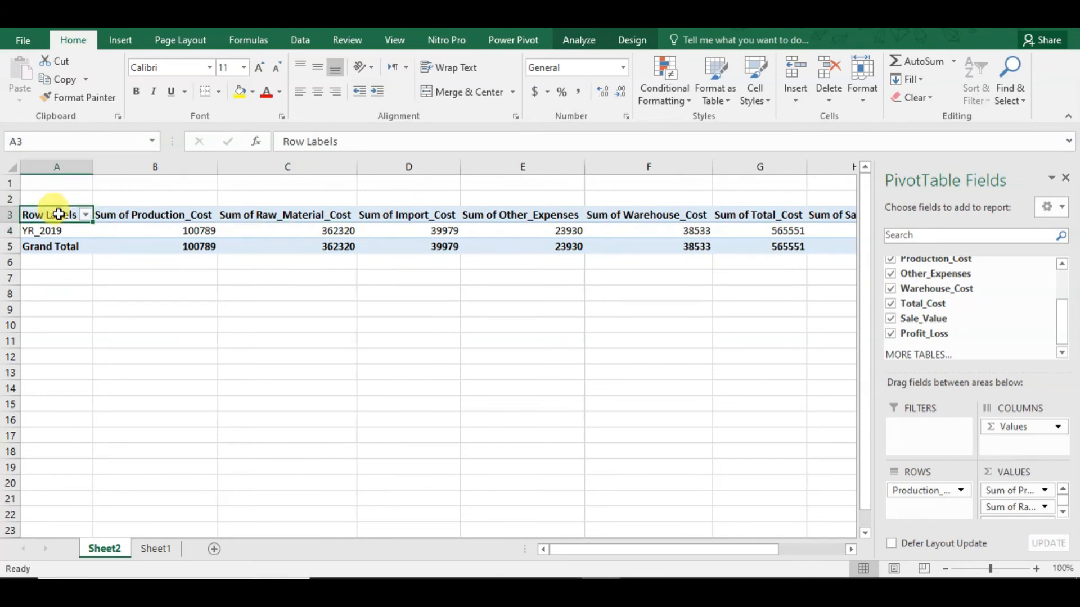
pyautogui.hotkey('shift', 'Down')
pyautogui.hotkey('shift', 'Down')
pyautogui.hotkey('ctrl', 'shift', 'Right')
pyautogui.hotkey('ctrl', 'c')
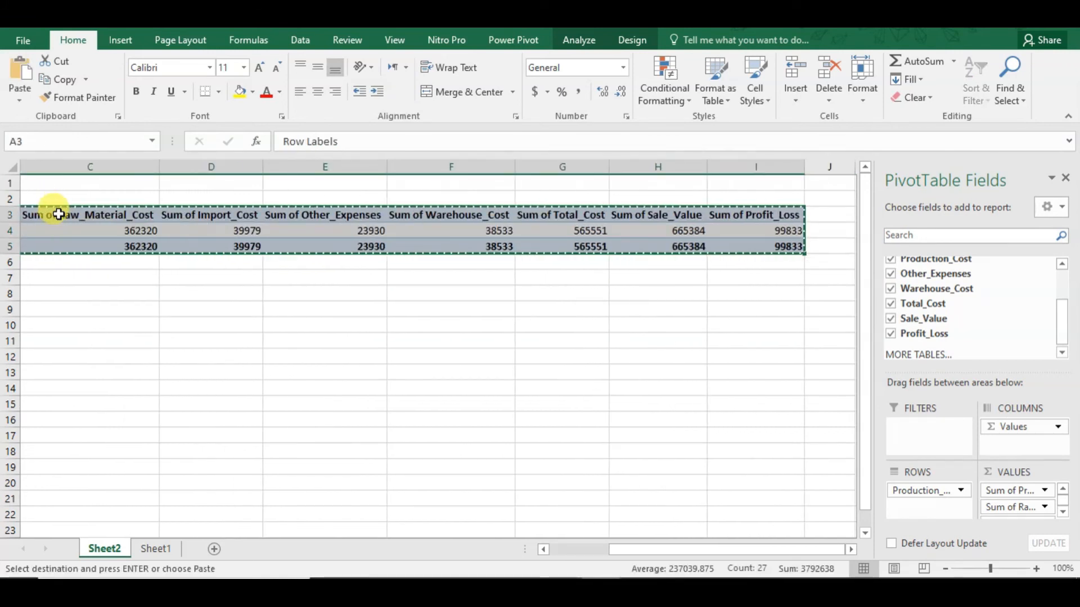
# Paste the copied PivotTable as values into a new worksheet and fit the widths of columns A to I to their contents.
pyautogui.click(212, 549)
pyautogui.click(19, 101)
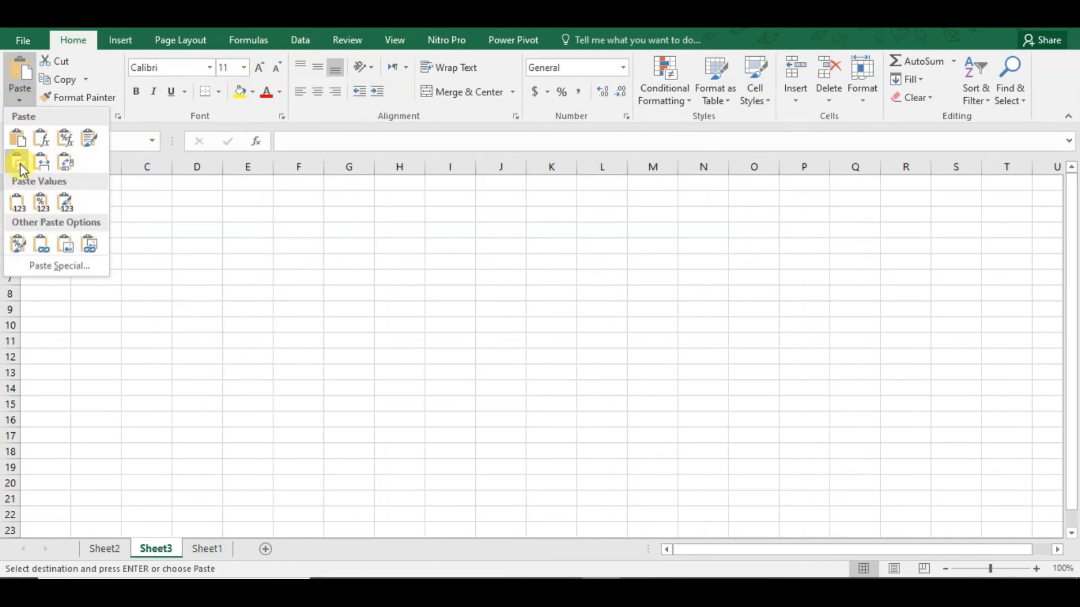
pyautogui.click(17, 202)
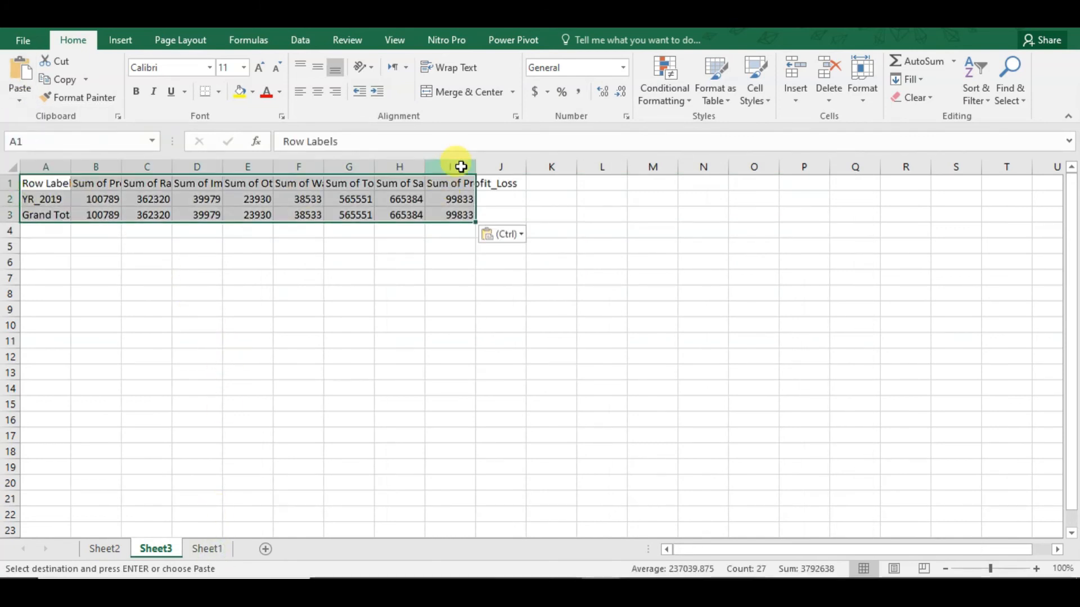
pyautogui.moveTo(457, 163); pyautogui.dragTo(66, 162)
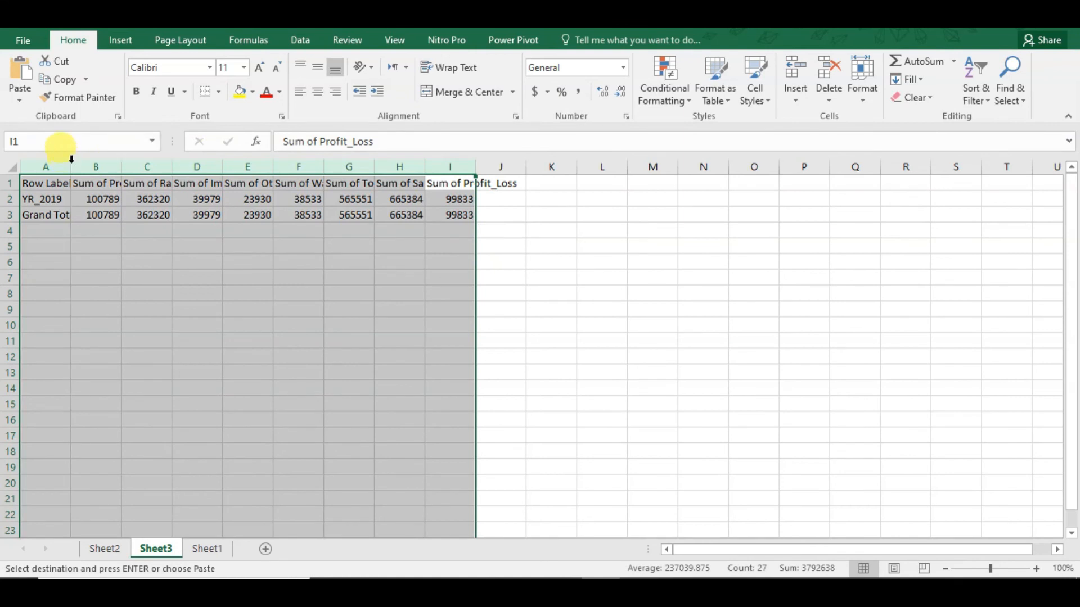
pyautogui.doubleClick(66, 162)
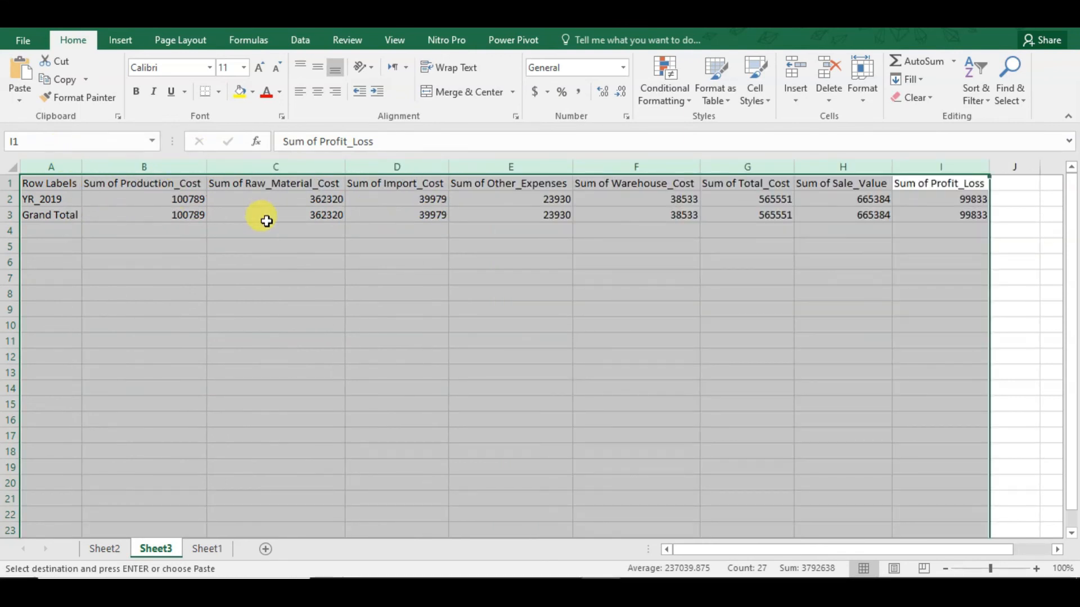